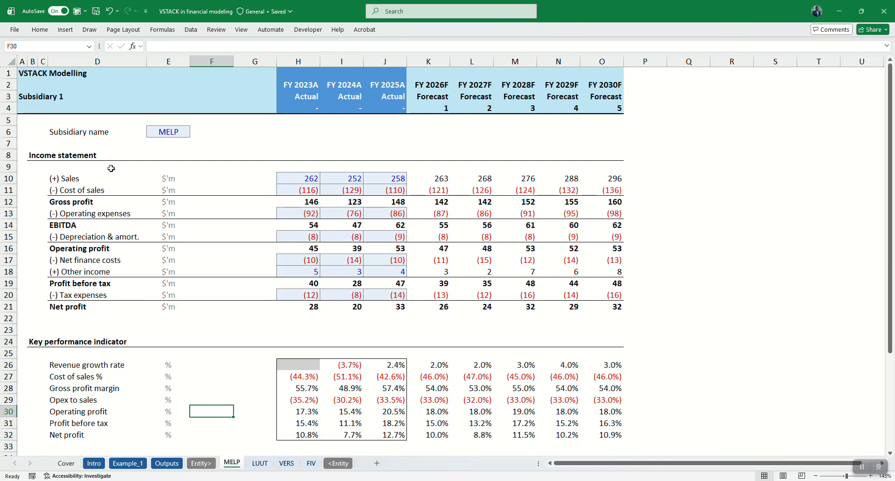
Review the income statement, key performance indicators and assumptions drivers on the MELP sheet.
click(174, 131)
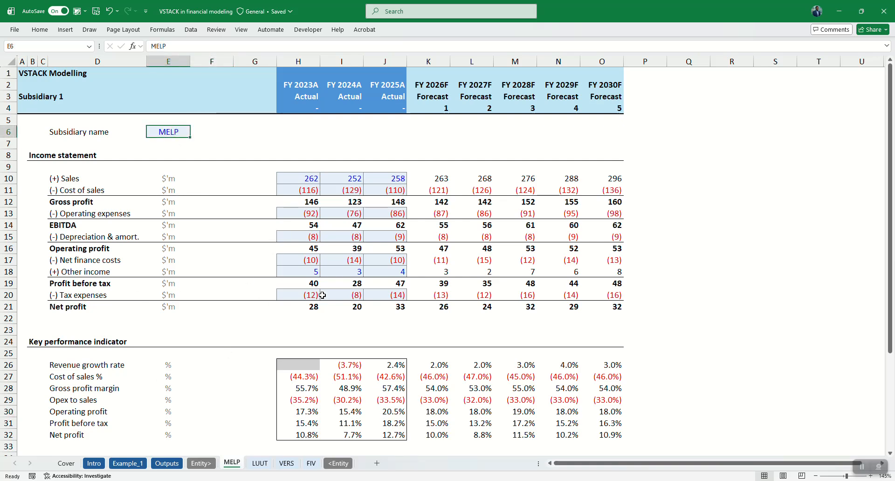
scroll(368, 280, down, 2)
scroll(369, 301, down, 3)
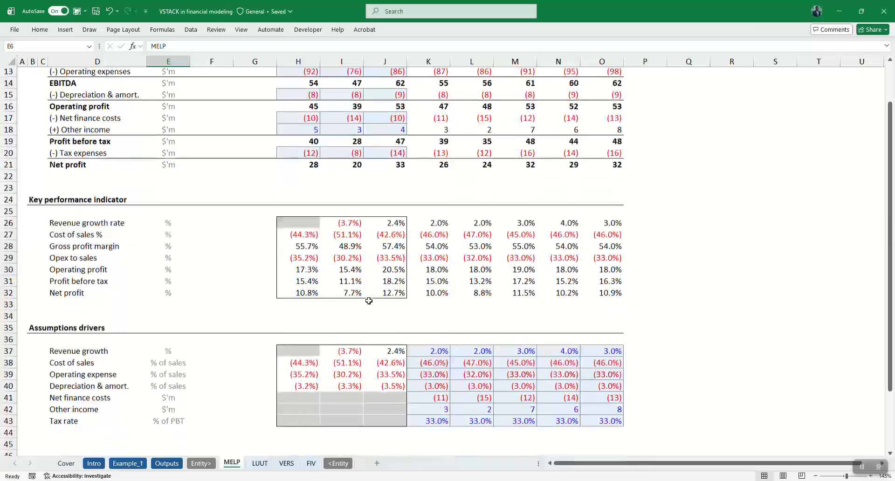
scroll(369, 301, up, 4)
scroll(368, 301, down, 3)
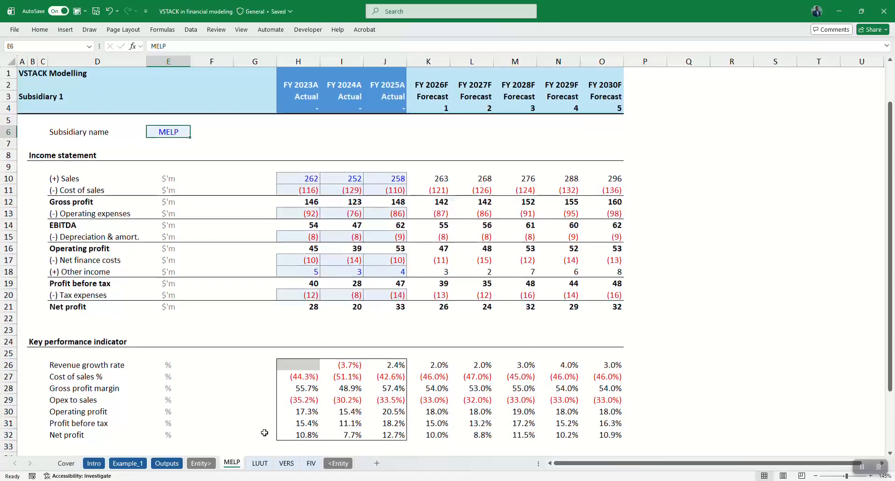
Look through the LUUT, VERS and FIV sheets and compare their layout with the MELP sheet.
click(260, 463)
click(305, 348)
scroll(308, 349, up, 4)
scroll(327, 277, up, 2)
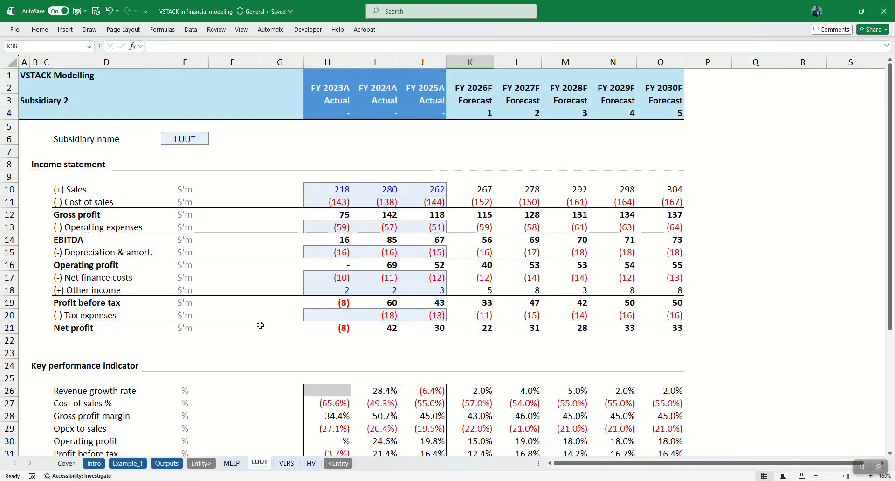
scroll(301, 386, down, 1)
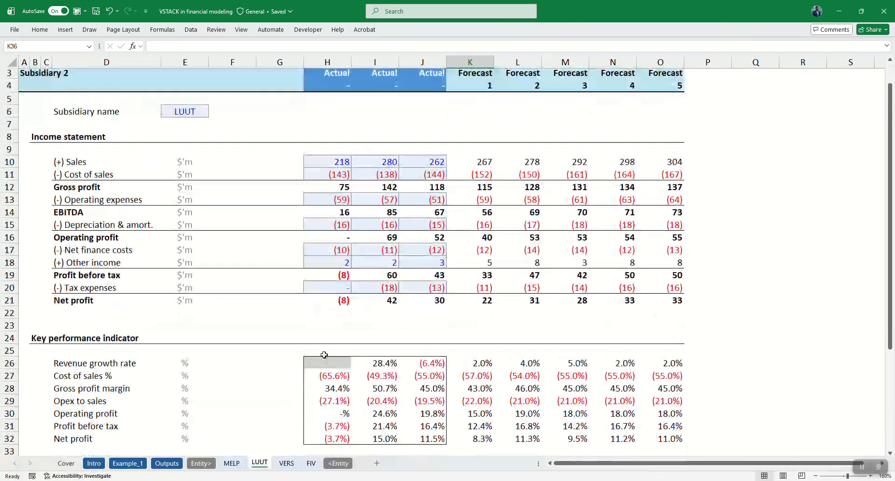
scroll(301, 420, up, 1)
click(286, 463)
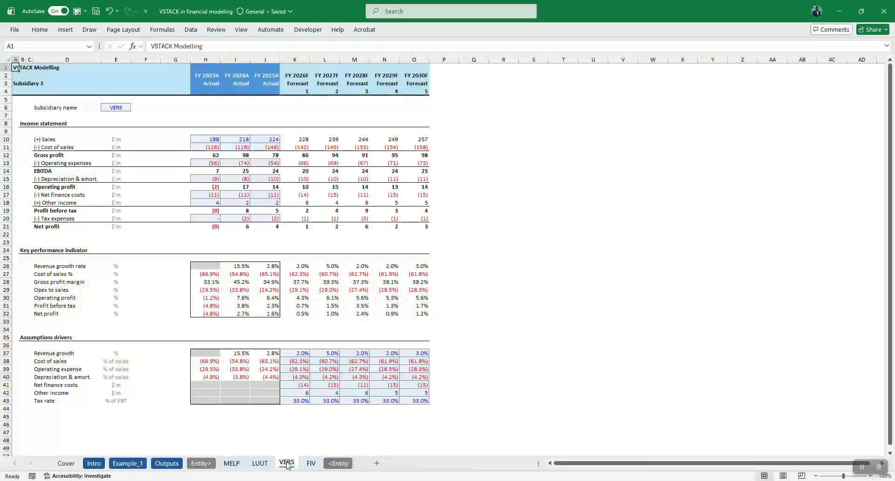
scroll(368, 378, up, 1)
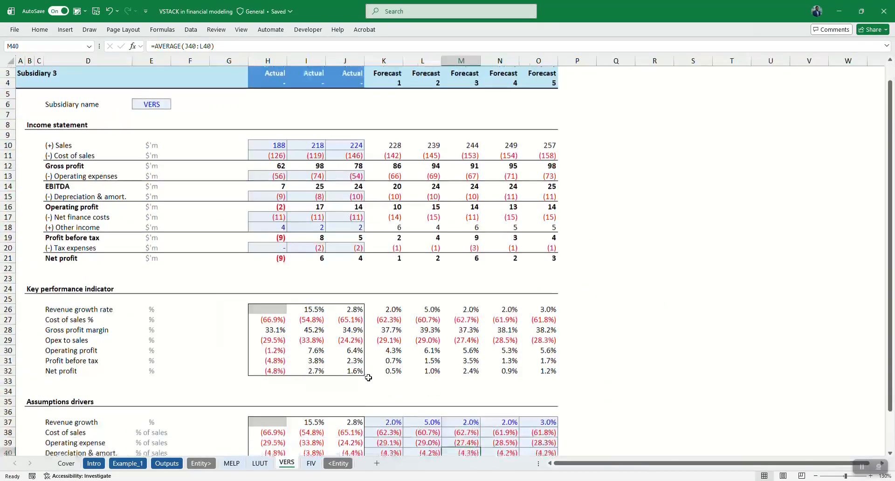
scroll(356, 422, up, 1)
click(311, 466)
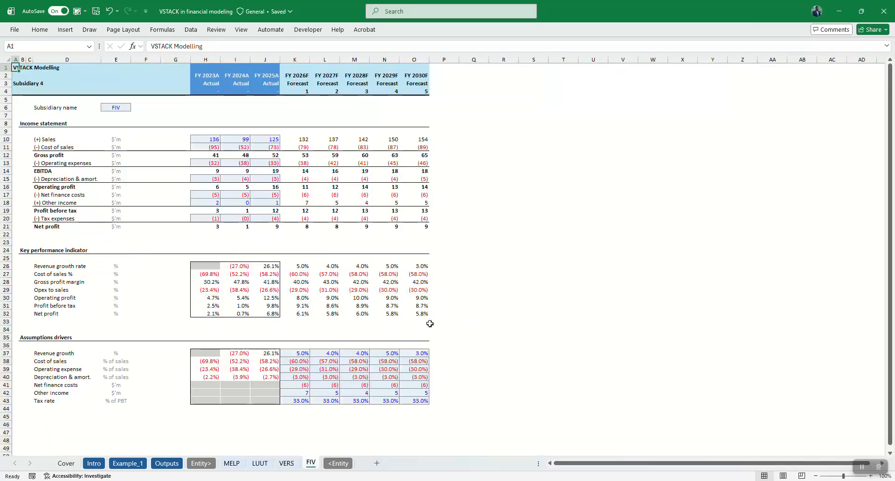
scroll(372, 318, up, 2)
scroll(373, 210, up, 1)
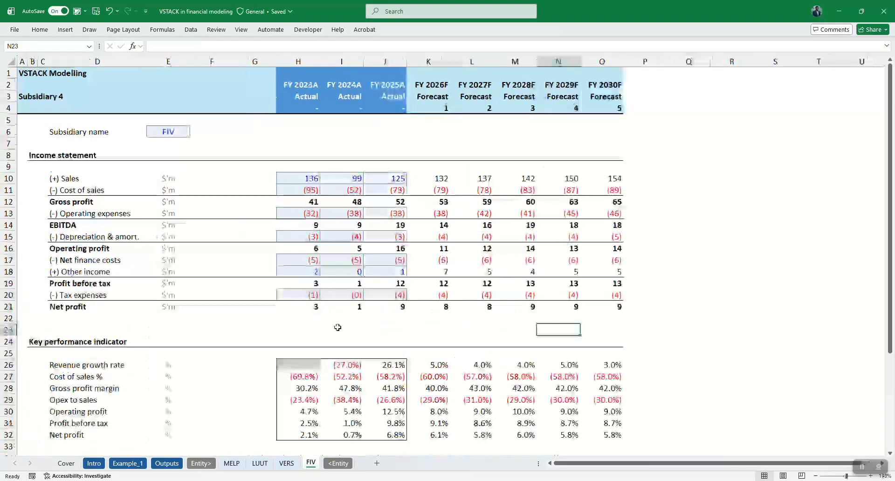
Review the EBITDA by subsidiary section on the Outputs sheet and examine the EBITDA row on the MELP, LUUT and VERS sheets.
click(167, 463)
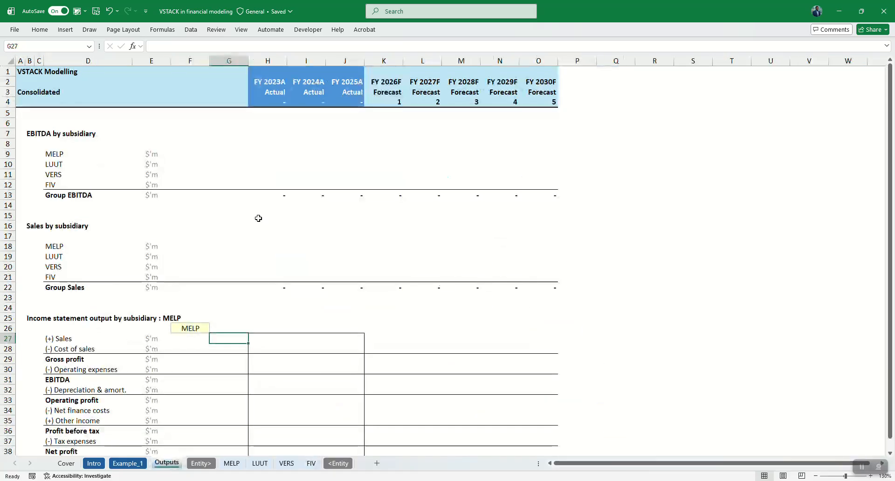
scroll(258, 218, up, 2)
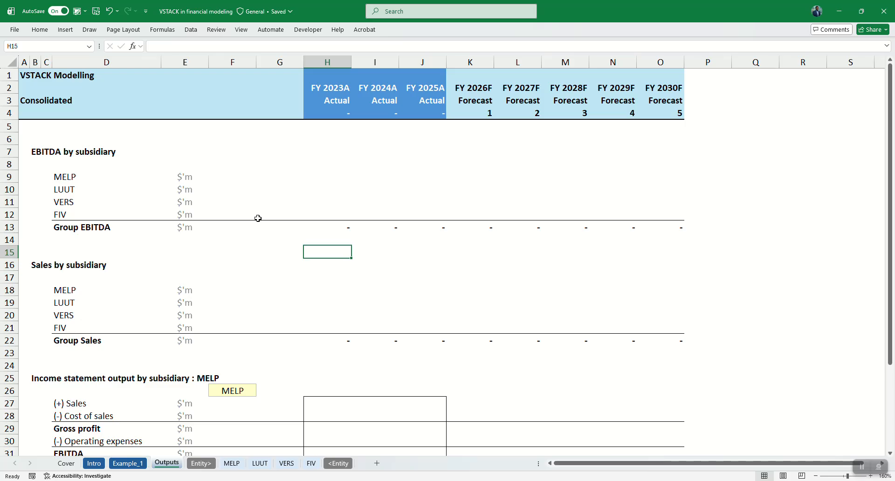
click(37, 155)
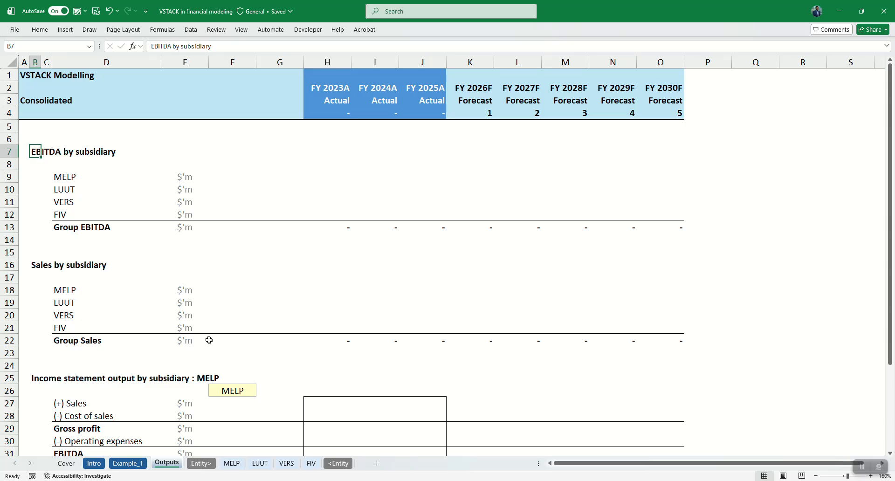
click(232, 463)
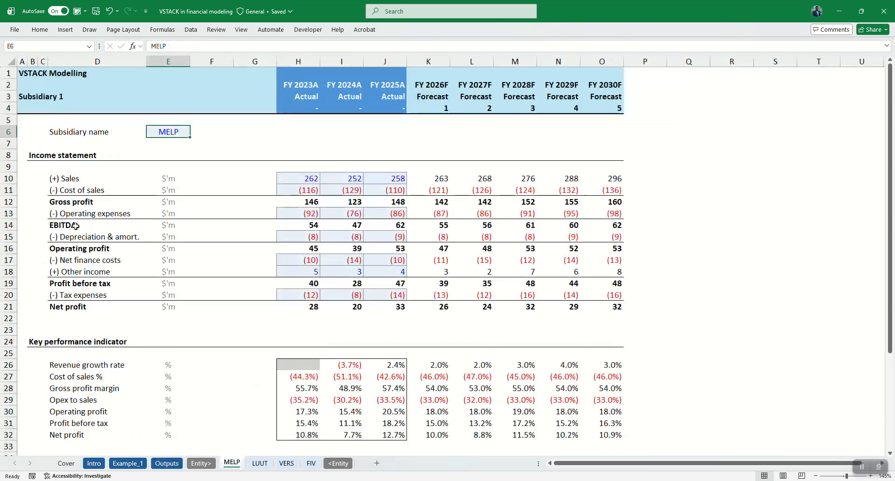
click(103, 225)
click(312, 227)
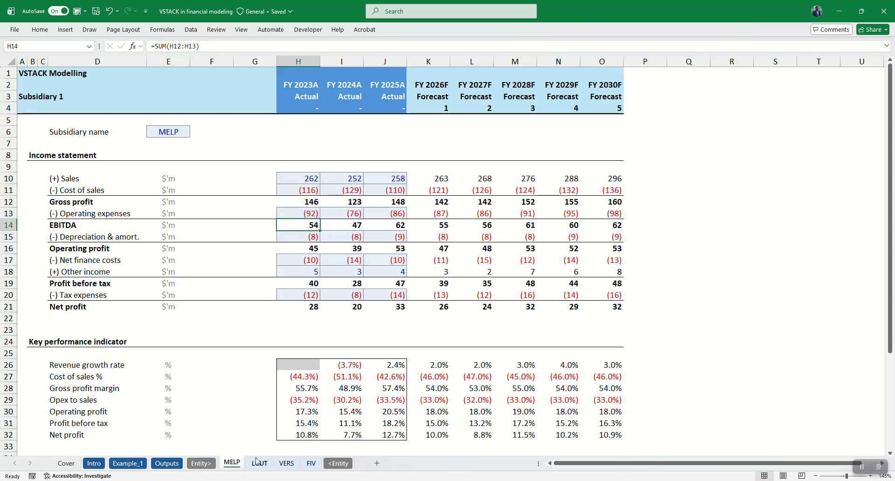
key(ctrl+Page_Down)
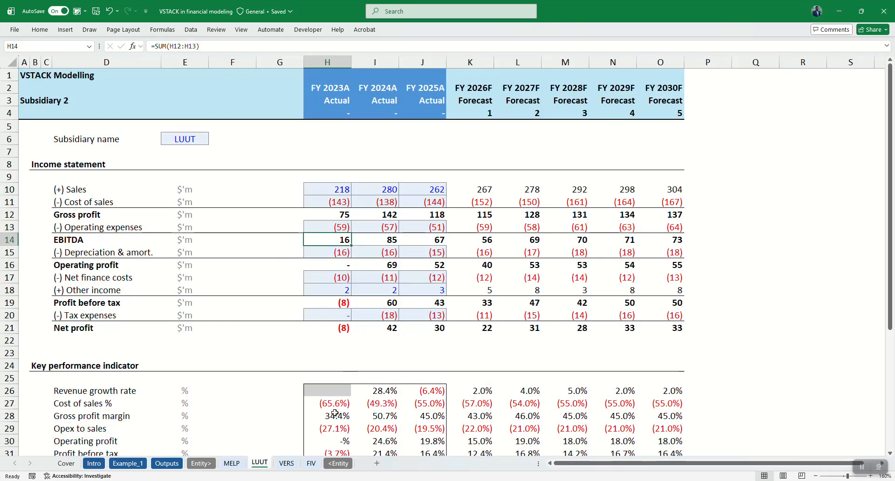
key(ctrl+Page_Down)
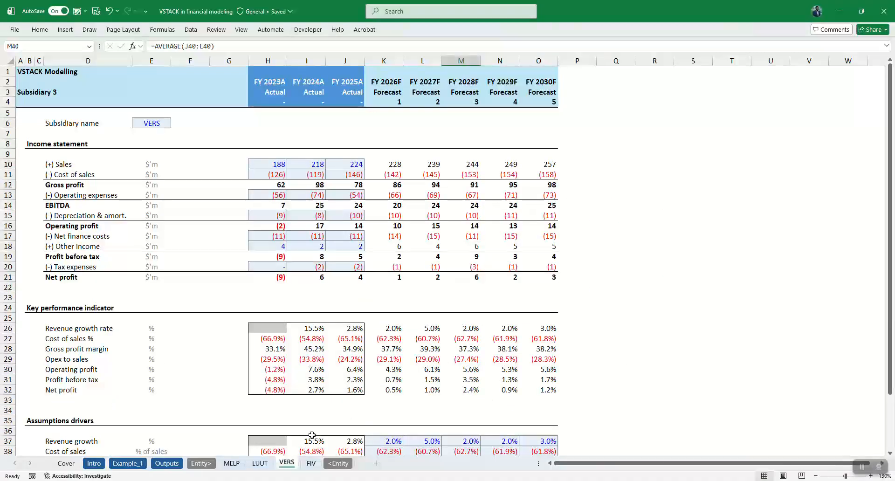
Freeze the header rows 1 to 4 on the VERS sheet.
click(315, 451)
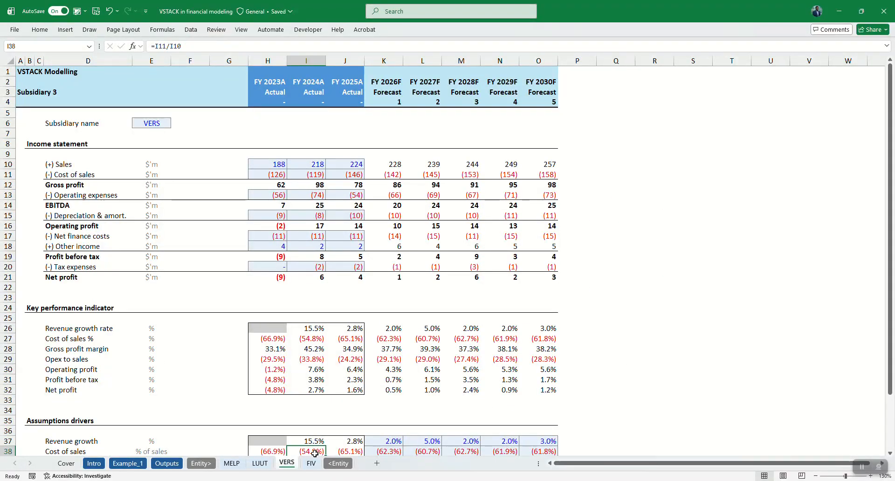
click(8, 113)
click(241, 30)
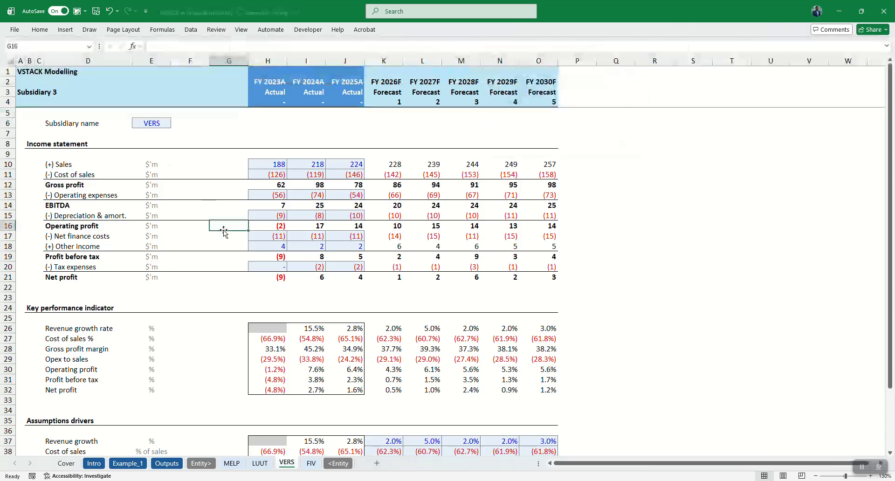
Freeze the header rows 1 to 4 on the LUUT sheet.
key(ctrl+Page_Up)
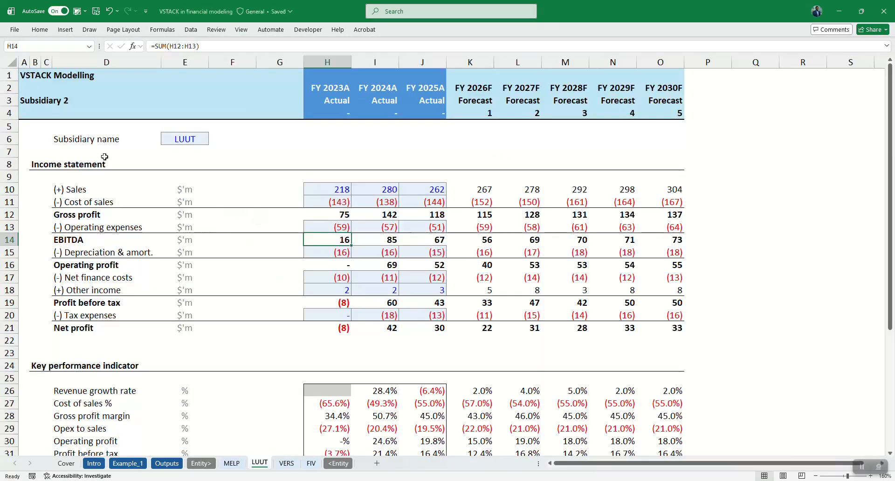
click(8, 126)
key(alt+w)
key(f)
key(f)
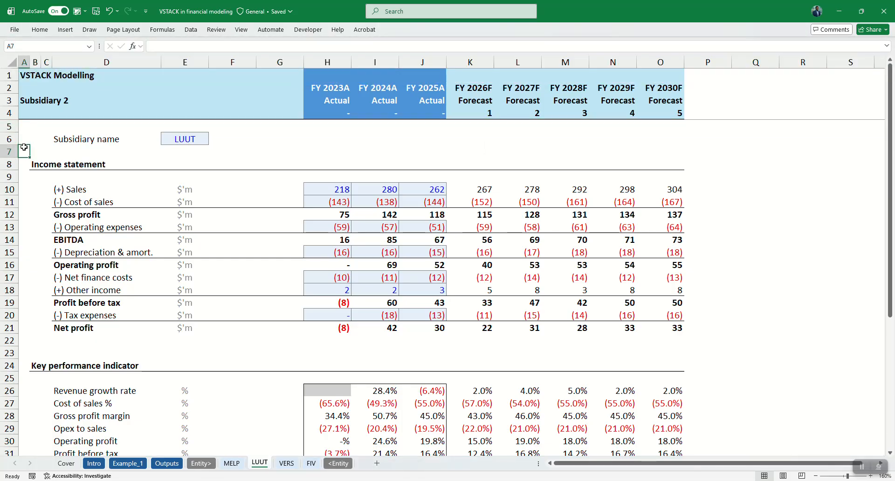
Freeze the header rows 1 to 4 on the MELP sheet.
key(ctrl+Page_Up)
click(9, 120)
key(alt+w)
key(f)
key(f)
click(214, 265)
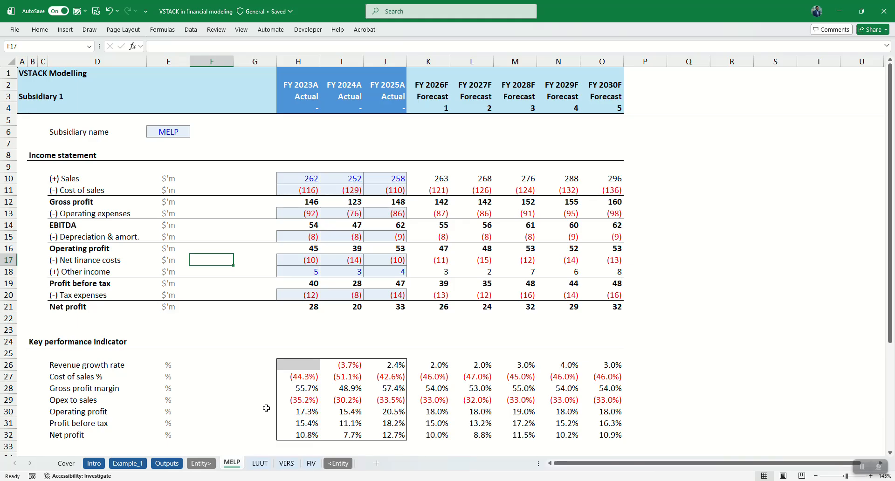
In cell H9 of the Outputs sheet, enter =VSTACK(MELP:FIV!H14) to stack the FY 2023A EBITDA of all four subsidiaries.
click(167, 466)
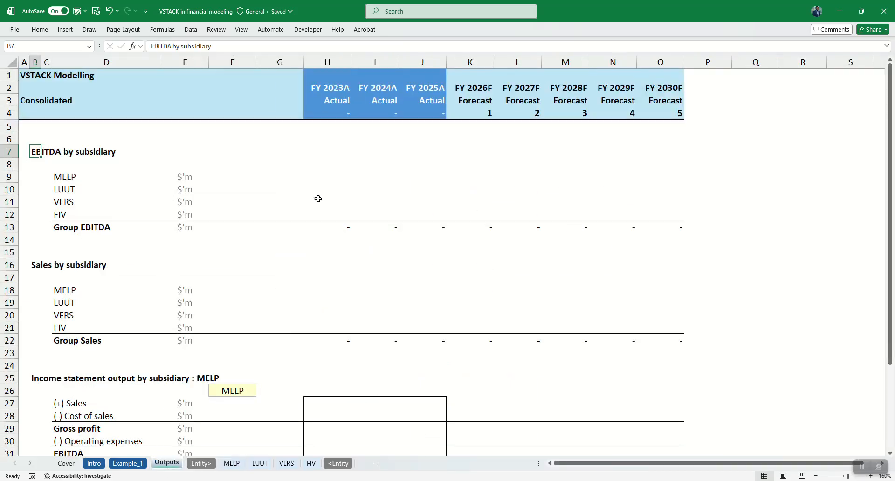
click(337, 167)
key(Down)
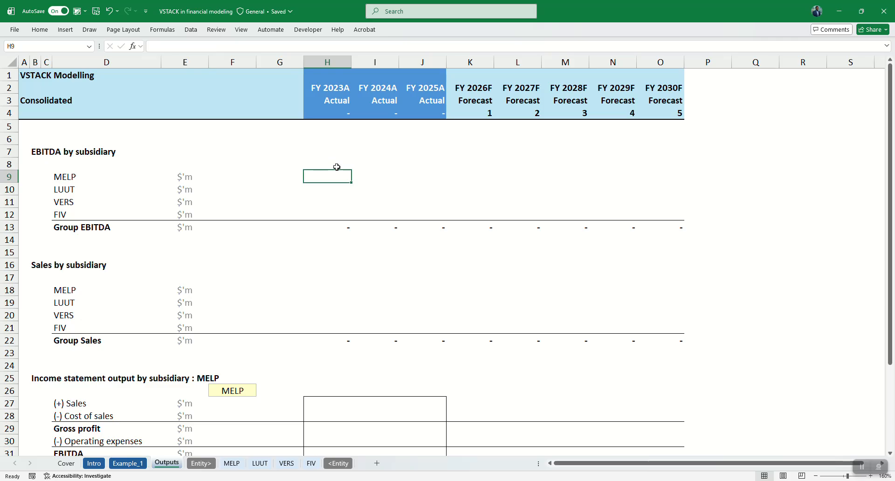
text(=)
key(Escape)
scroll(337, 167, up, 1)
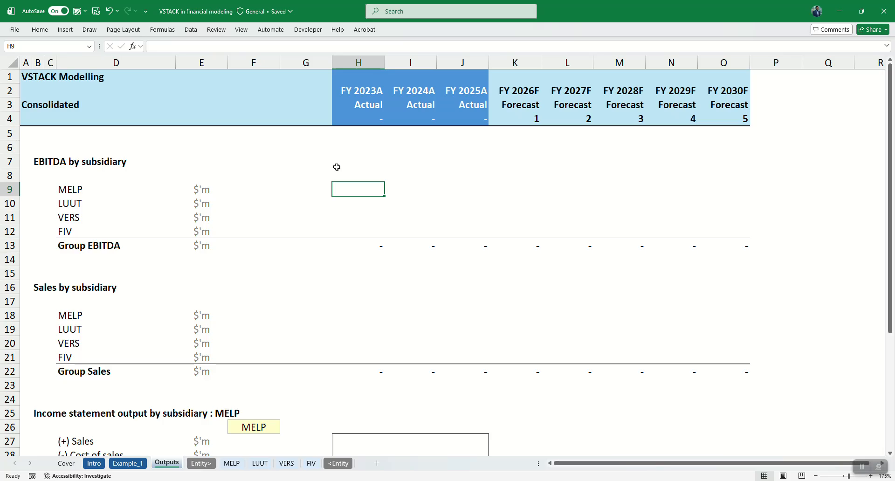
text(=vst)
key(Tab)
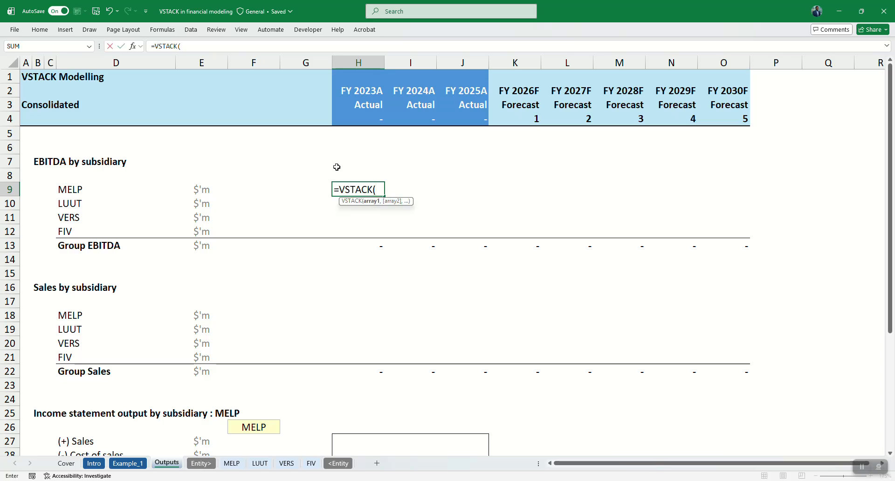
click(231, 463)
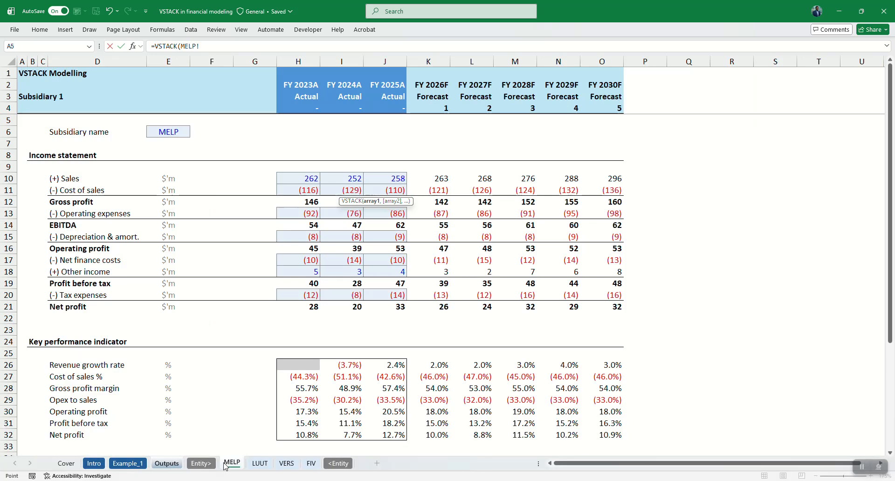
shift+click(310, 464)
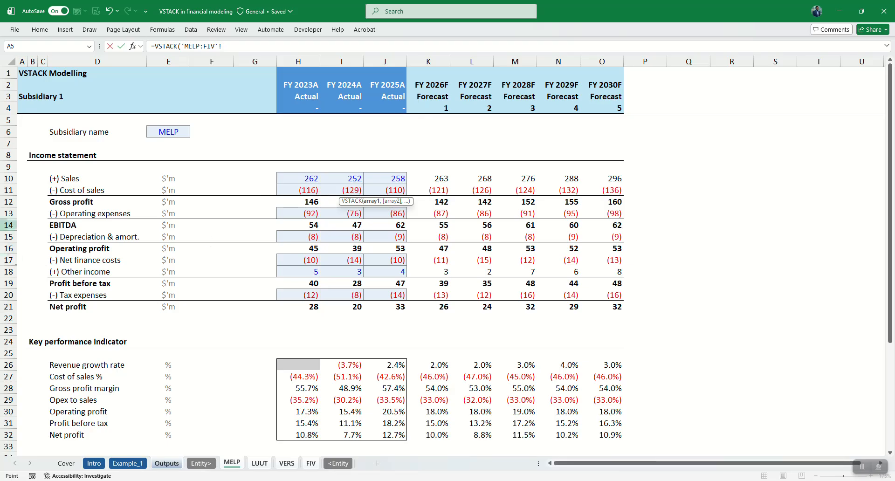
click(295, 227)
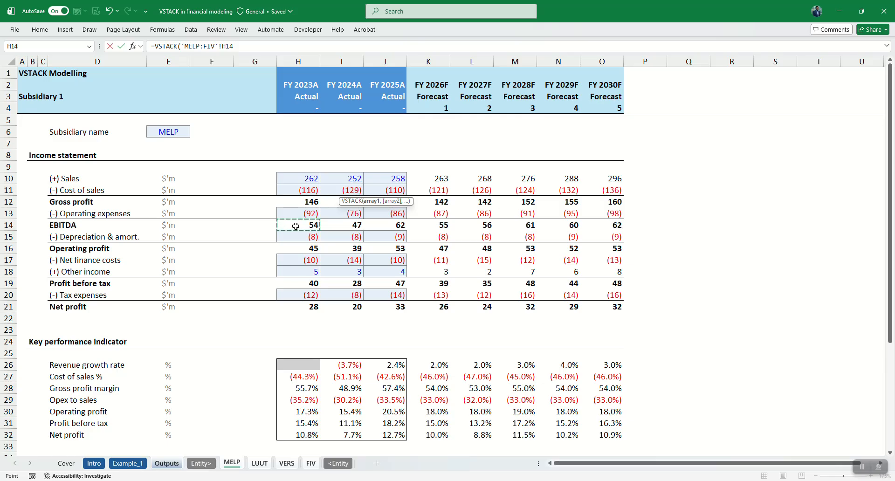
key(Return)
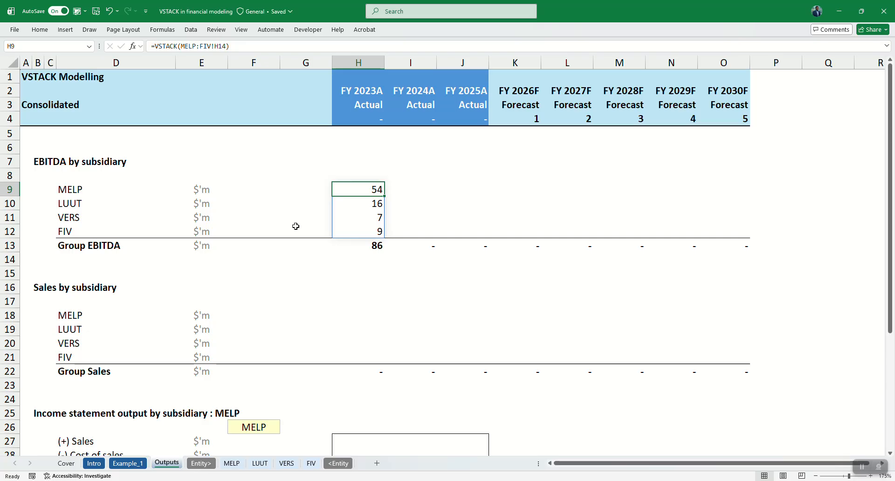
Compare the stacked FY 2023A EBITDA values on the Outputs sheet with cell H14 on the MELP, LUUT and FIV sheets.
click(232, 464)
click(306, 226)
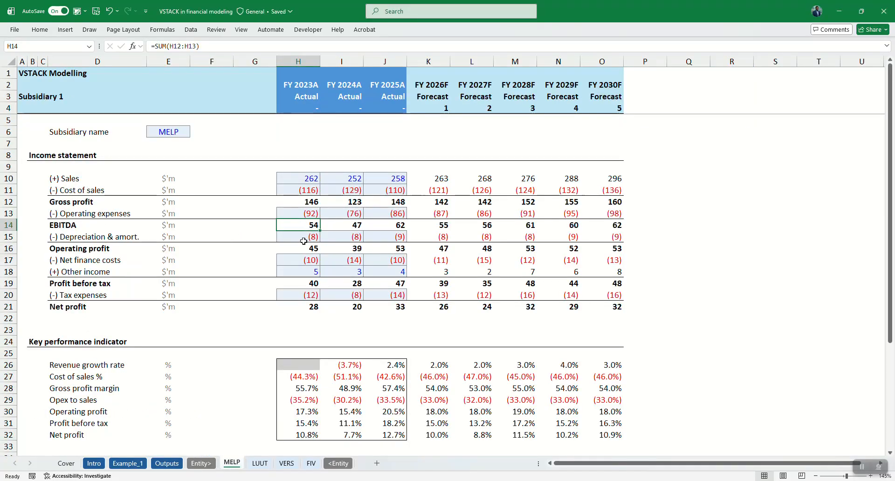
click(166, 463)
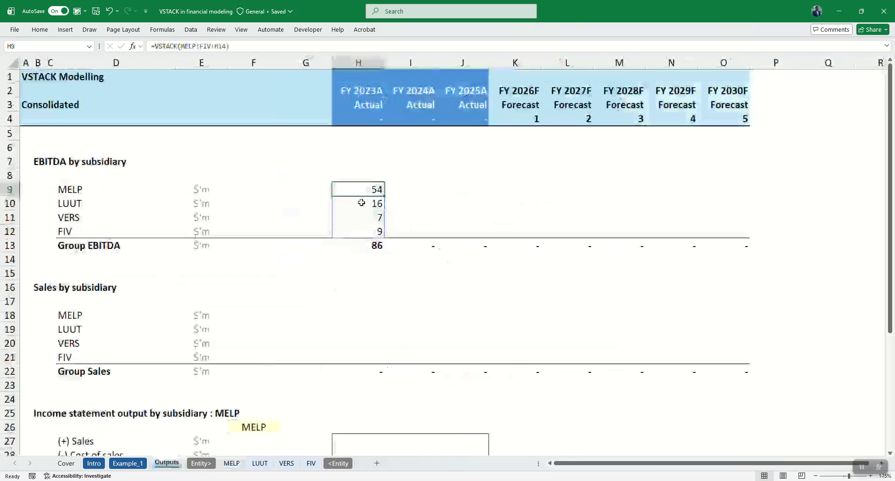
click(260, 463)
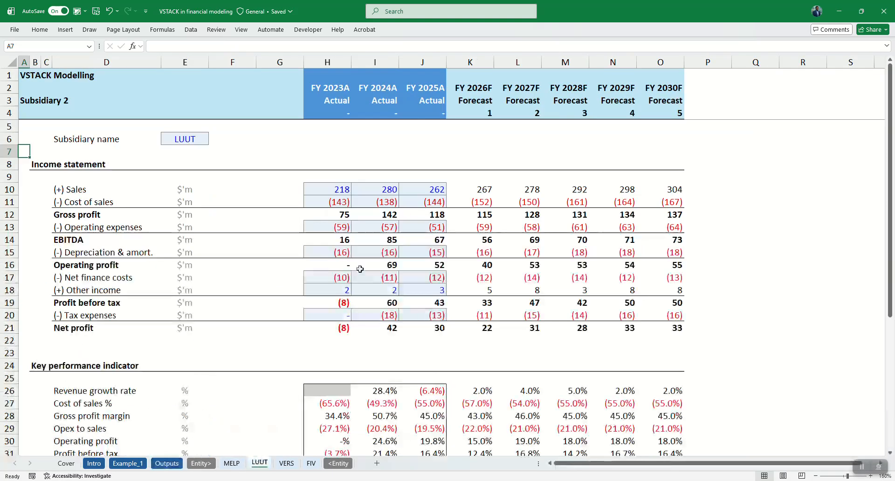
click(328, 241)
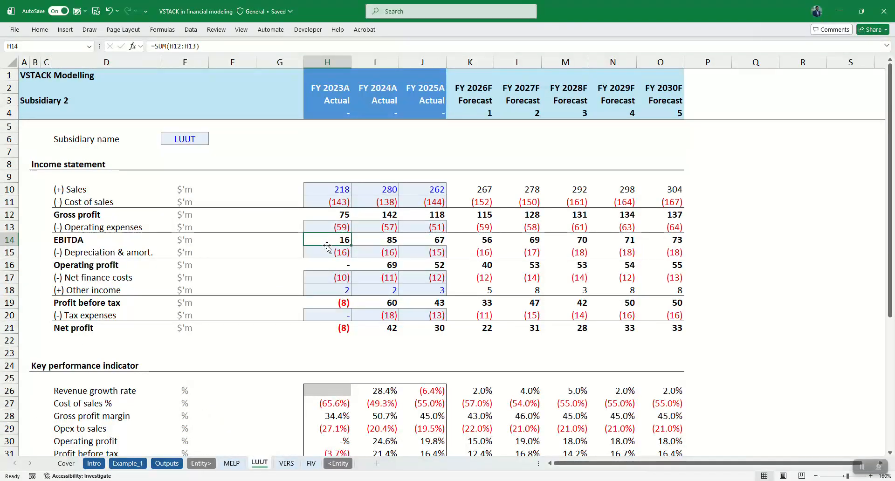
click(167, 463)
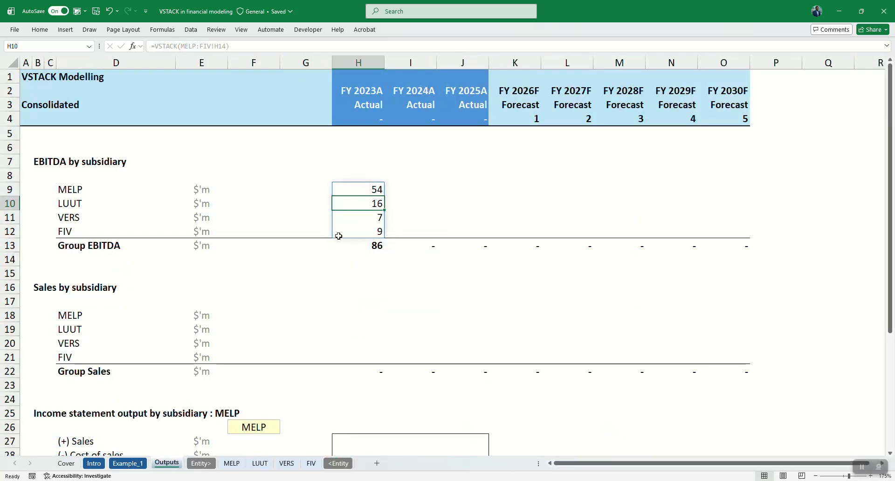
click(360, 232)
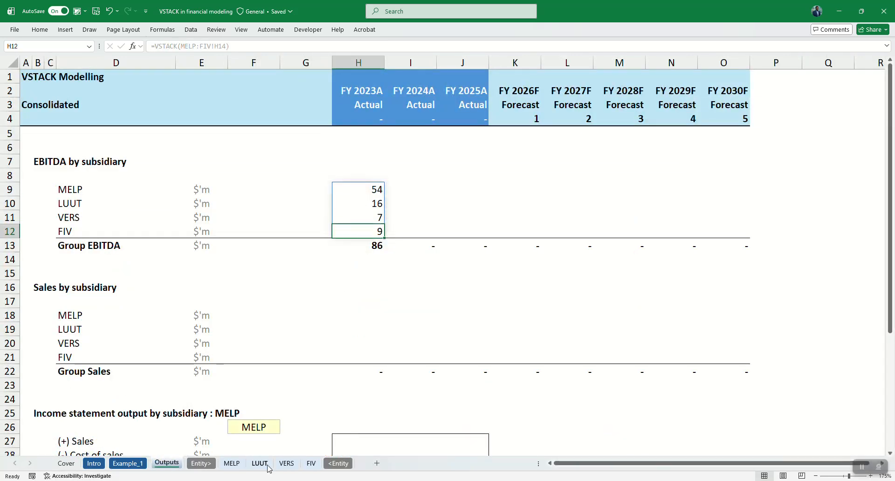
click(311, 464)
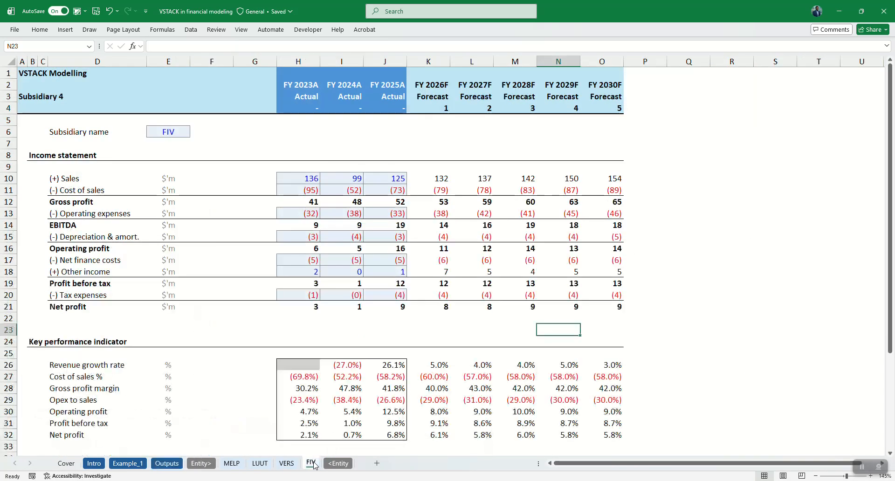
click(305, 229)
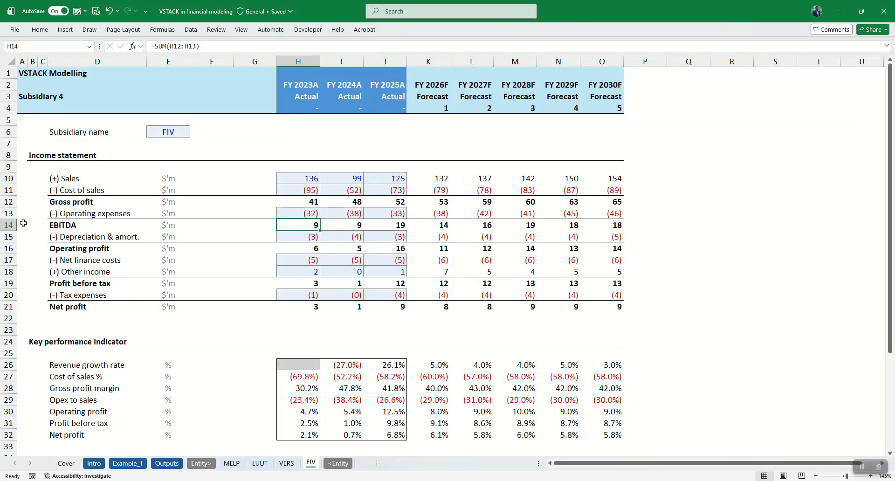
click(8, 224)
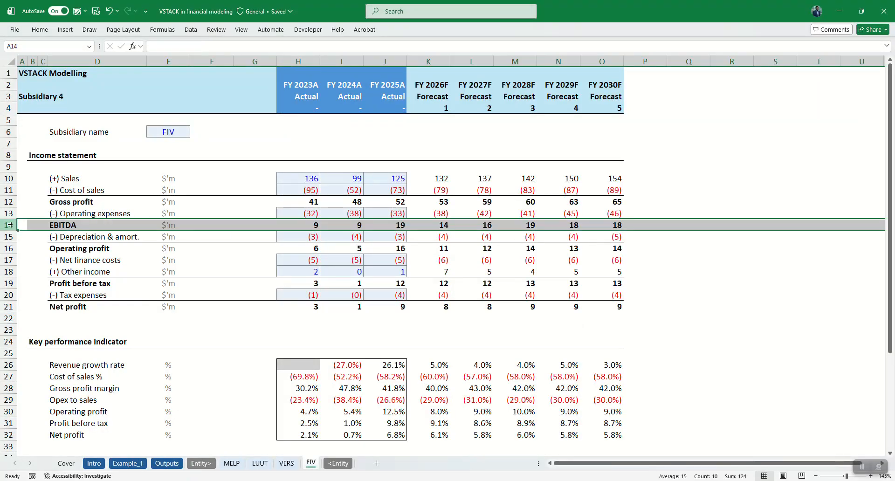
click(166, 464)
Clear the stacked FY 2023A EBITDA in H9:H12 and re-enter =VSTACK(MELP:FIV!H14) in cell H9 of the Outputs sheet.
drag(359, 190, 361, 232)
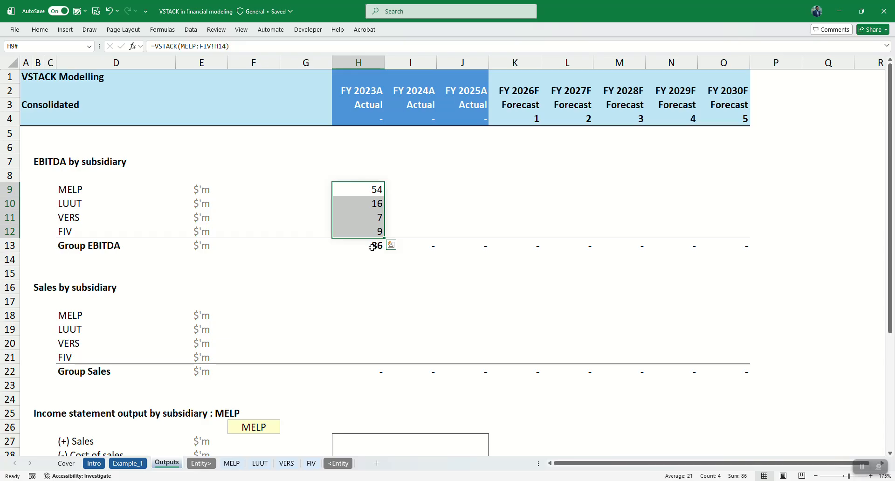
key(Delete)
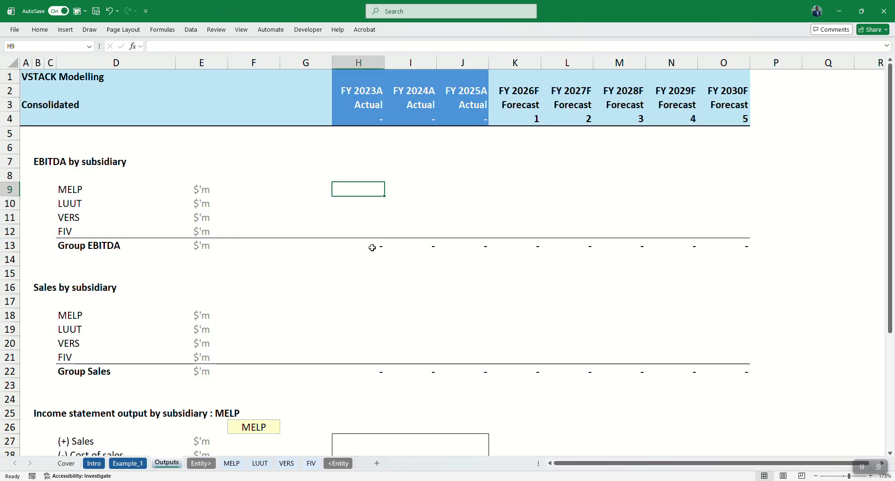
text(=VSTACK()
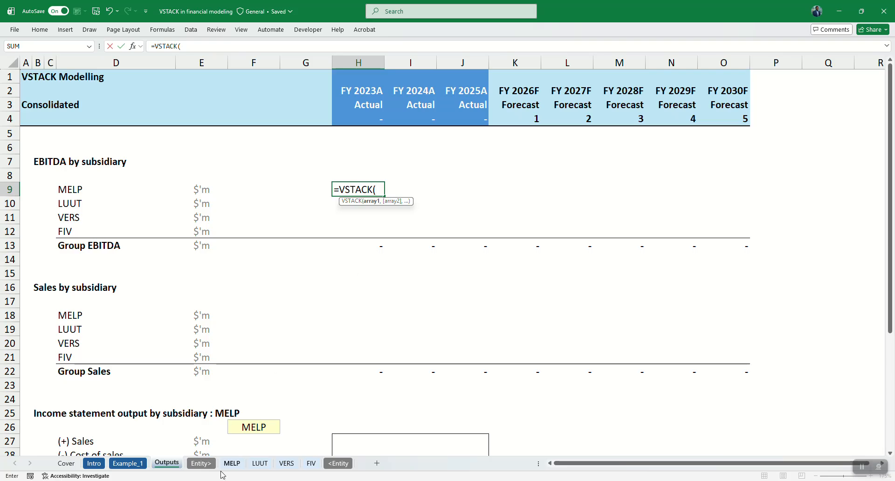
click(232, 464)
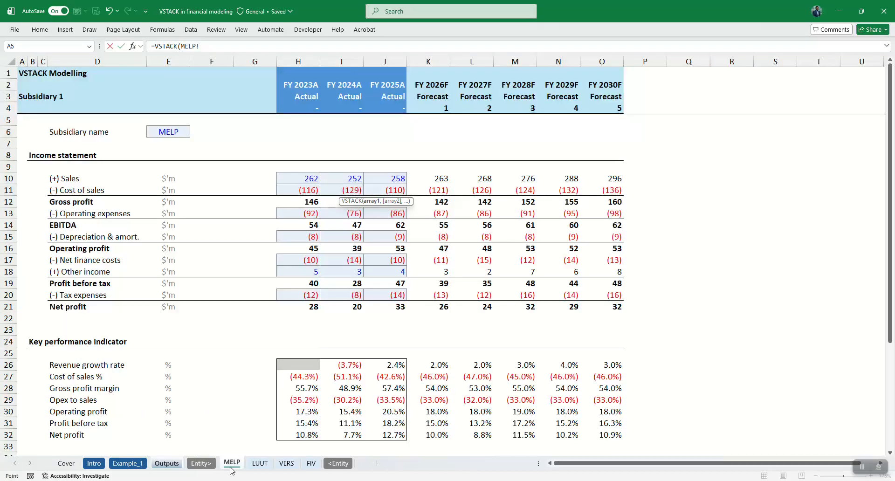
shift+click(311, 463)
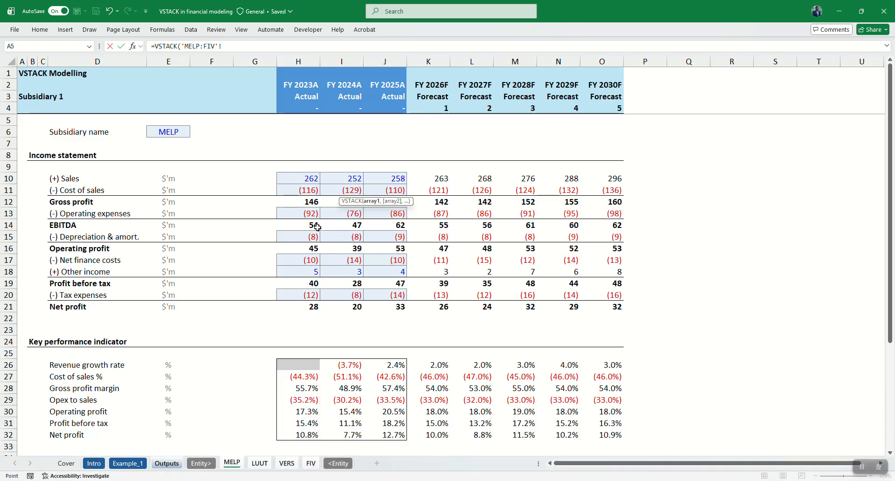
click(303, 225)
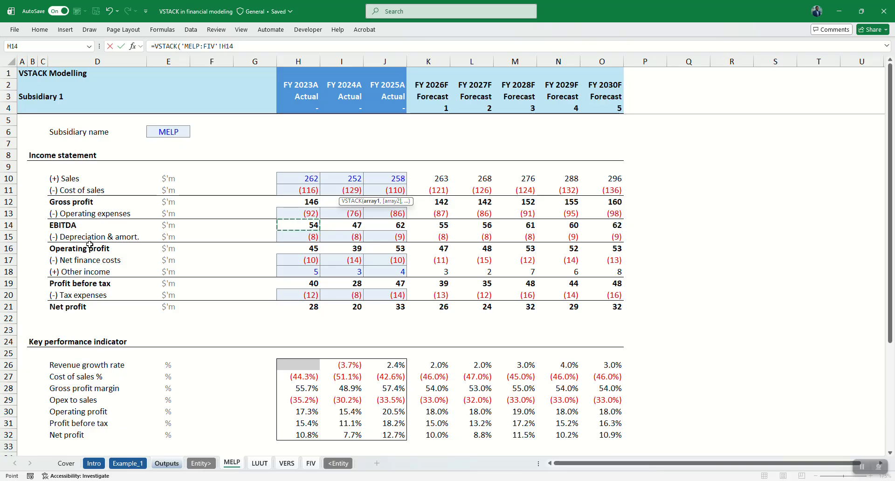
key(Return)
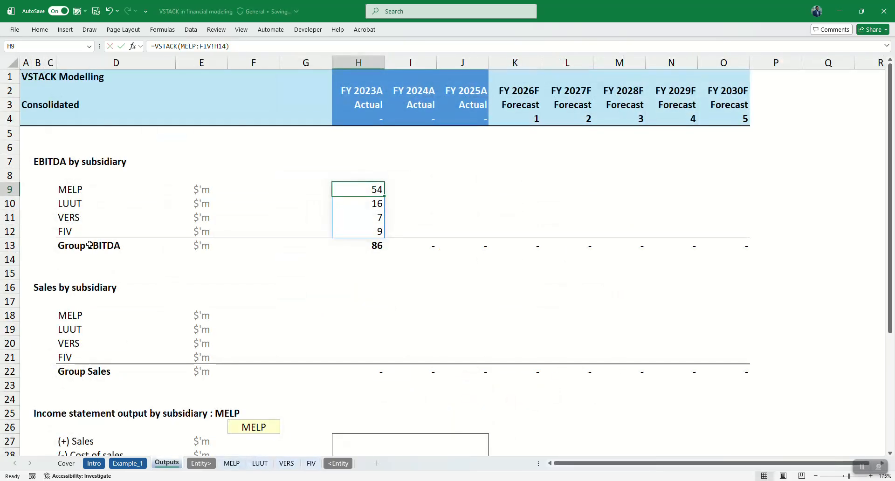
Fill the FY 2023A EBITDA block, including the Group EBITDA row, across to FY 2030F in column O.
key(shift+Down)
key(shift+Down)
key(shift+Down)
key(shift+Down)
key(shift+Right)
key(shift+Right)
key(shift+Right)
key(shift+Right)
key(shift+Right)
key(shift+Right)
key(shift+Right)
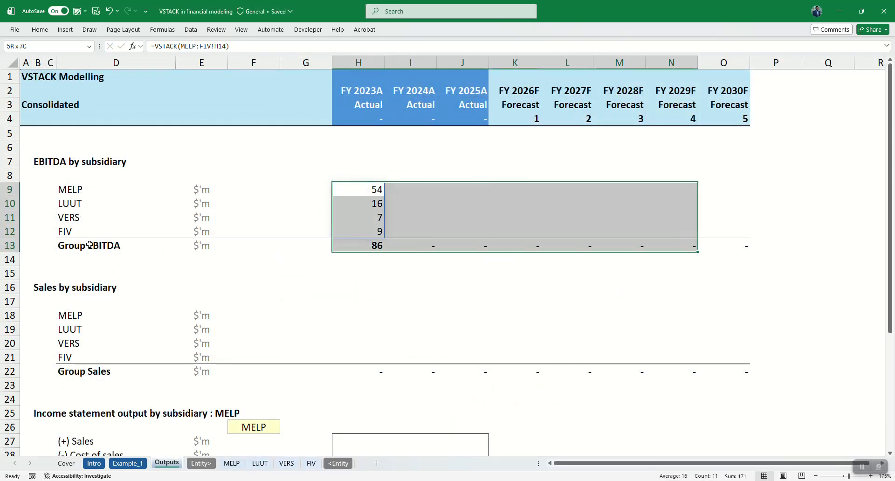
key(ctrl+r)
key(shift+BackSpace)
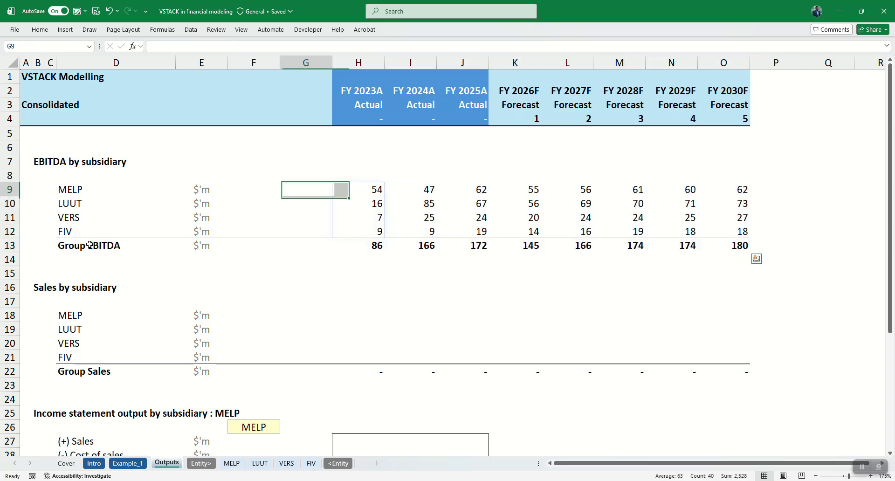
In cell H15, enter the check formula =SUM(MELP!H14,LUUT!H14,VERS!H14,FIV!H14) for FY 2023A EBITDA.
scroll(89, 245, down, 1)
key(Down)
key(Down)
key(Down)
key(Down)
key(Down)
key(Down)
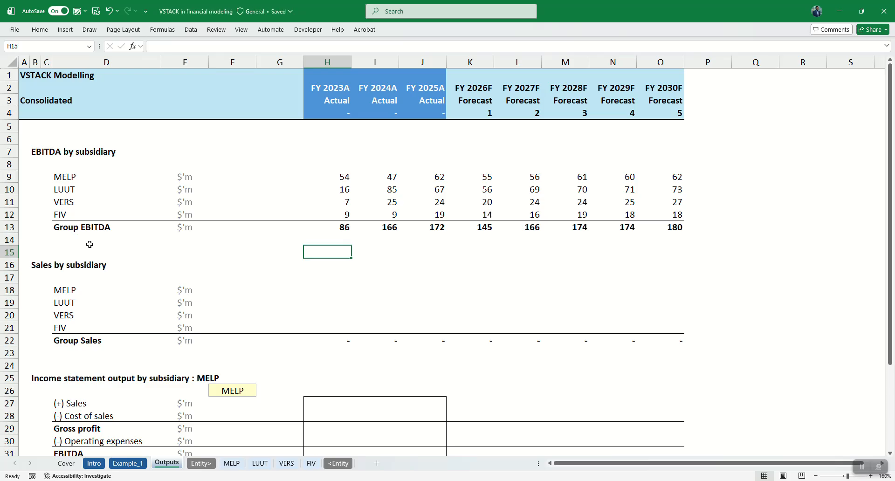
text(=SUM()
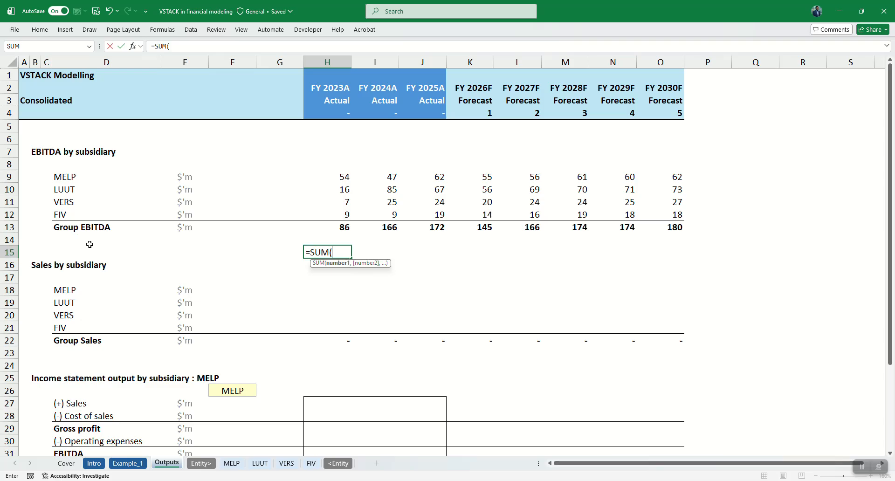
click(230, 464)
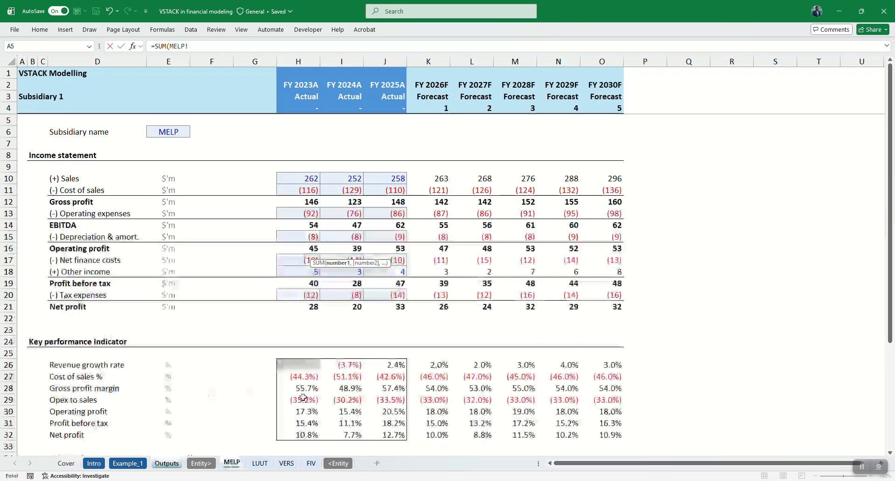
click(295, 227)
text(,)
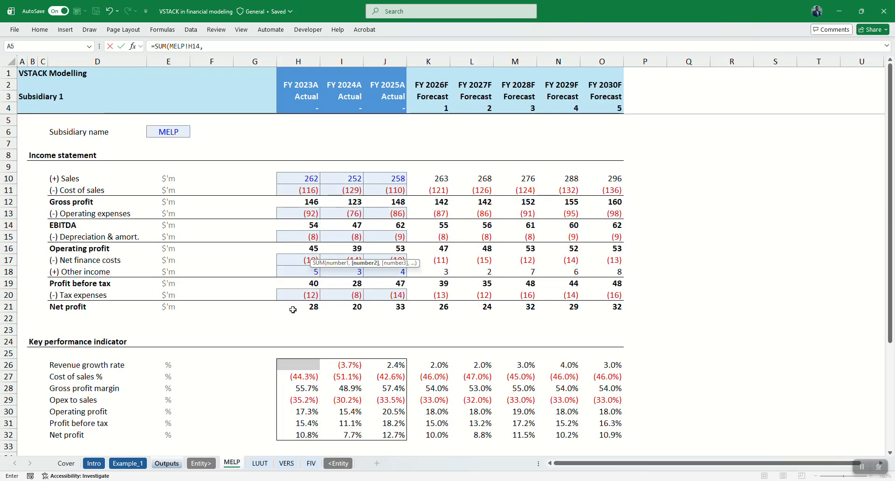
click(259, 464)
click(344, 237)
text(,)
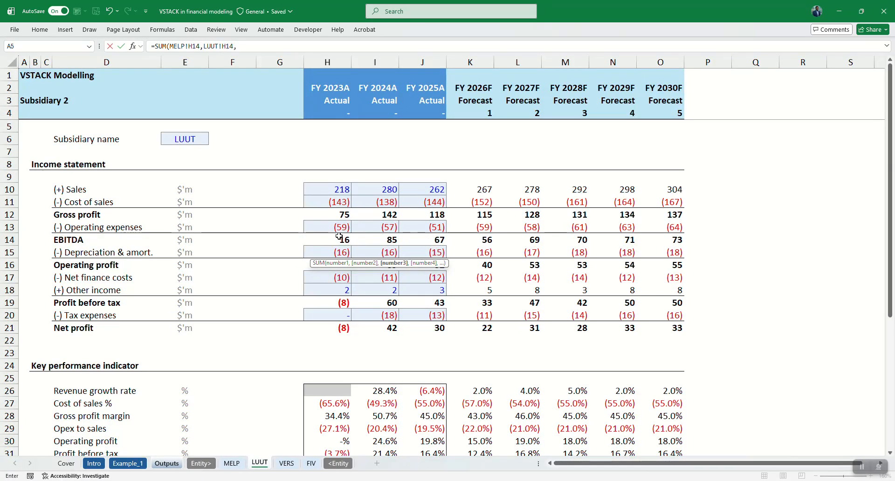
click(285, 464)
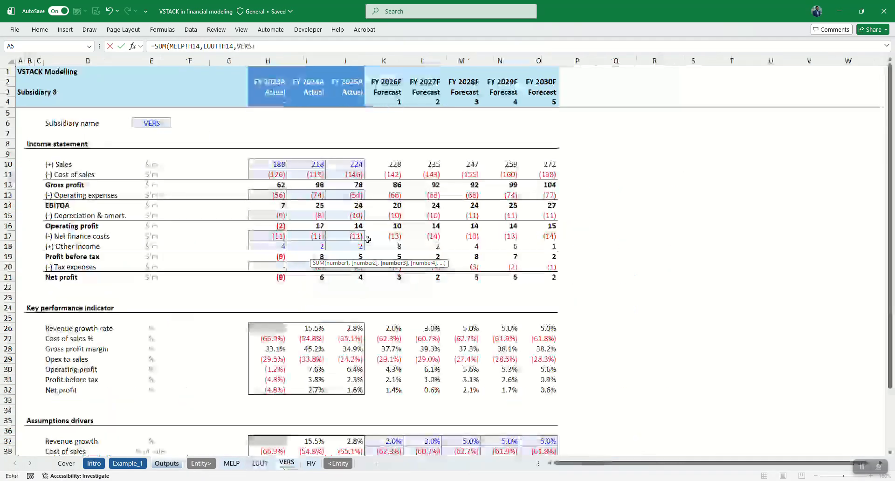
click(275, 207)
text(,)
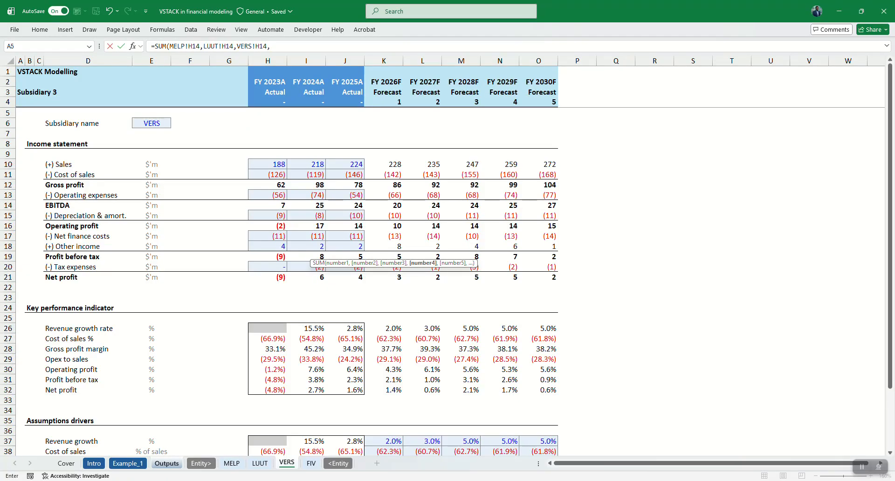
click(311, 464)
click(301, 225)
text())
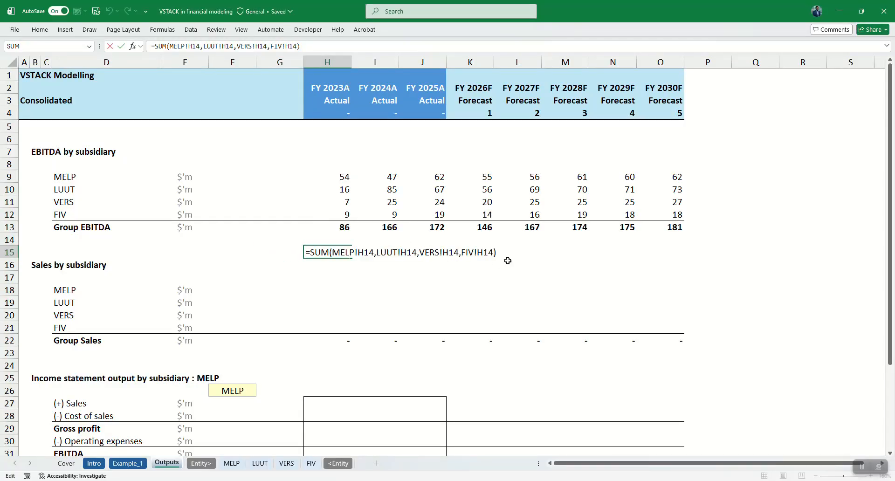
key(ctrl+Return)
Examine the VSTACK formulas in the EBITDA block, along row 9 and down the spilled cells of column H.
click(340, 178)
key(Down)
key(Down)
key(Up)
key(Up)
key(Right)
key(Right)
key(Right)
key(Right)
key(Right)
key(Right)
key(Right)
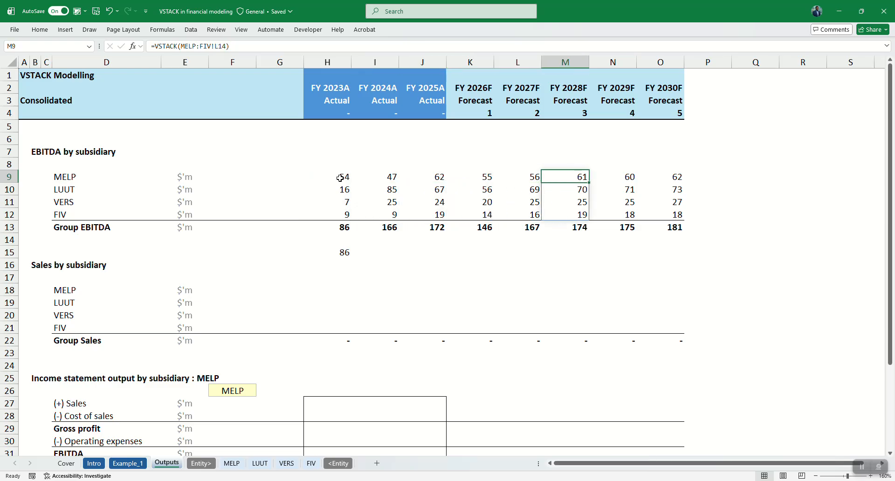
key(Left)
key(Left)
key(Left)
key(Left)
key(Left)
key(Left)
key(Left)
key(Down)
key(Down)
key(Down)
key(Down)
key(Up)
key(Up)
key(Up)
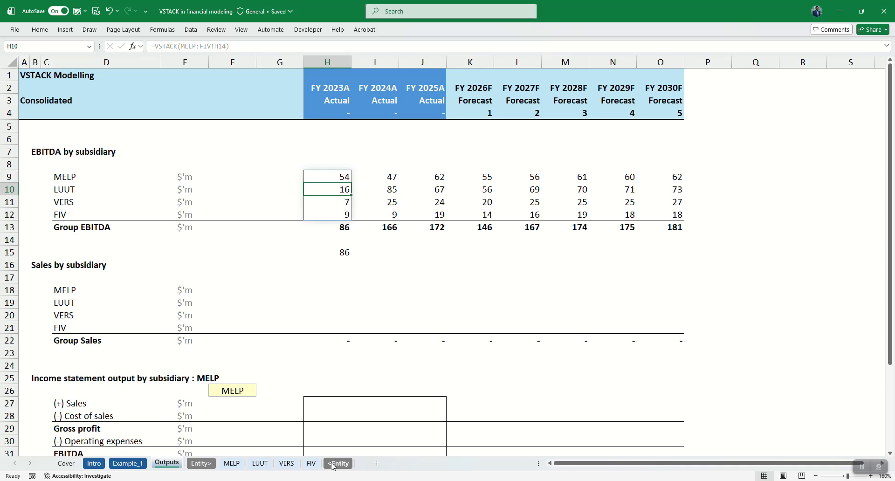
key(Up)
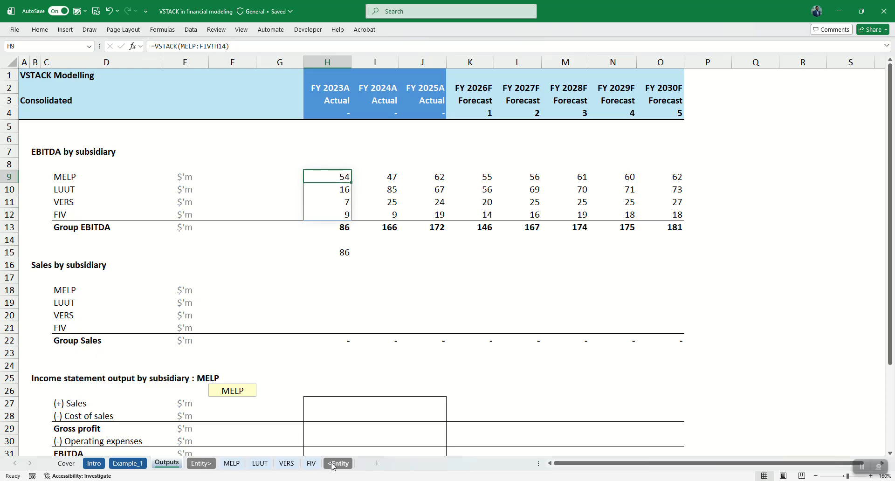
Extend the check formula in H15 to subtract the Group EBITDA in H13.
key(Down)
key(Down)
key(Down)
key(Down)
key(Down)
key(Down)
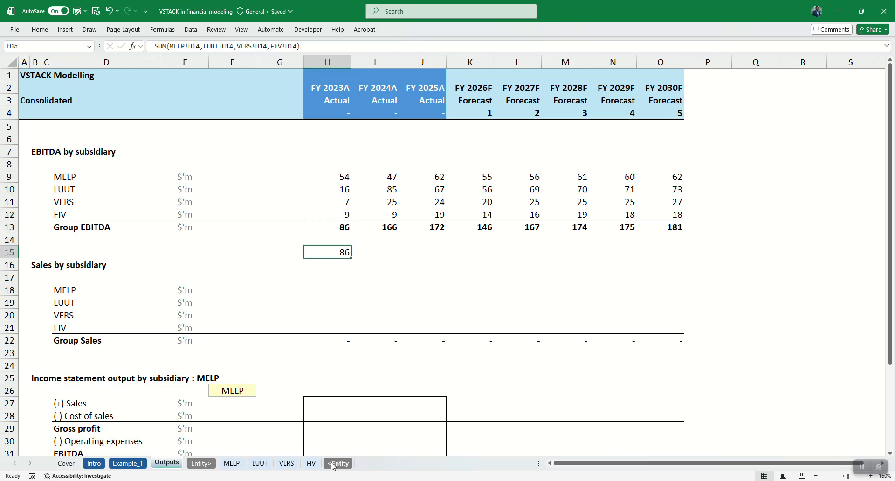
key(F2)
text(-)
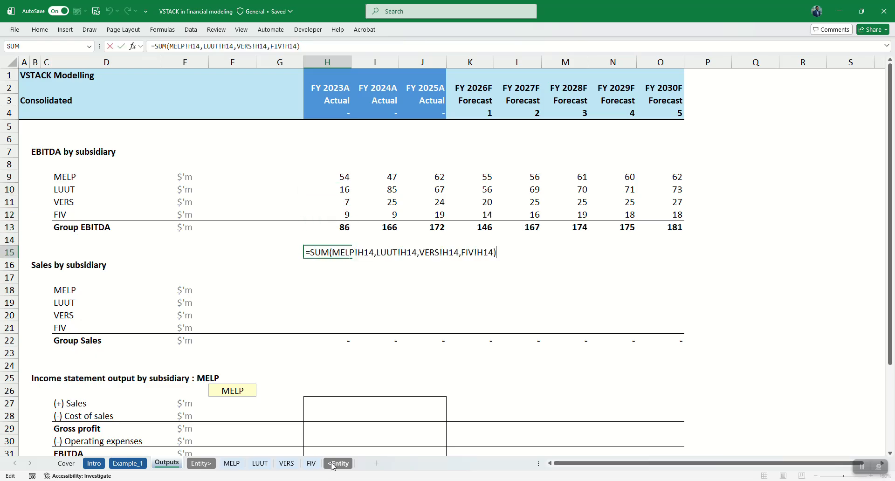
key(Up)
key(Up)
key(ctrl+Return)
Fill the check formula from H15 across to FY 2030F in O15.
key(shift+Right)
key(shift+Right)
key(shift+Right)
key(shift+Right)
key(shift+Right)
key(shift+Right)
key(shift+Right)
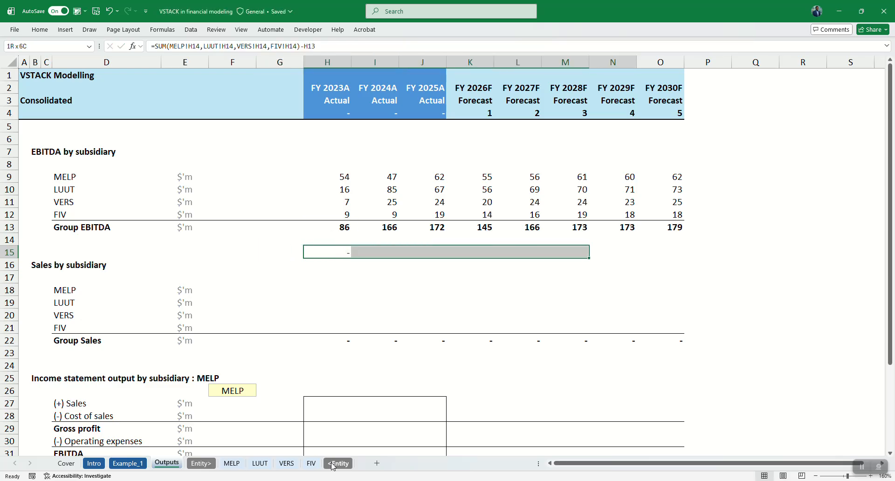
key(ctrl+r)
key(Left)
key(Right)
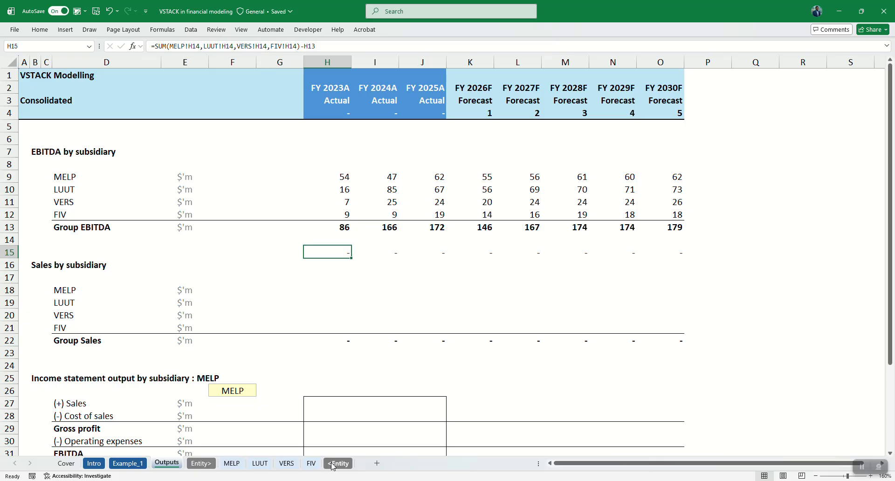
Clear the EBITDA check formulas from H15:O15.
key(ctrl+shift+Right)
key(Delete)
key(Up)
key(Up)
key(Up)
key(Up)
key(Up)
key(Up)
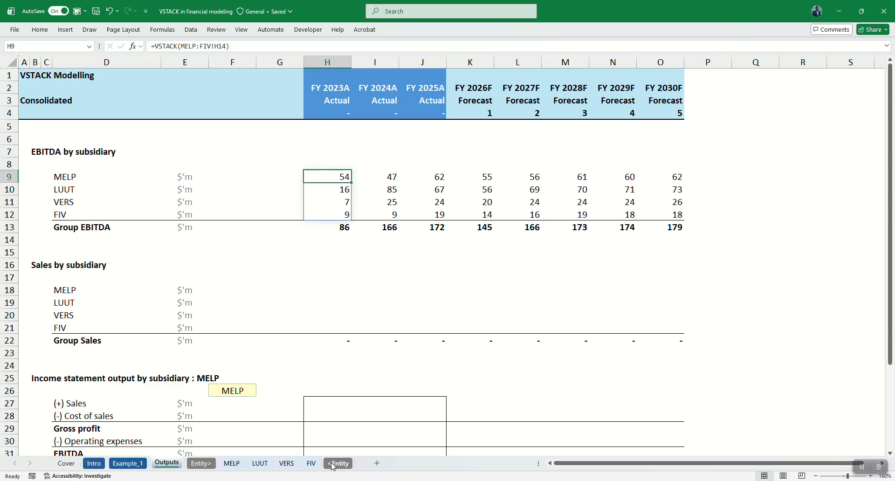
key(Down)
key(Down)
key(Down)
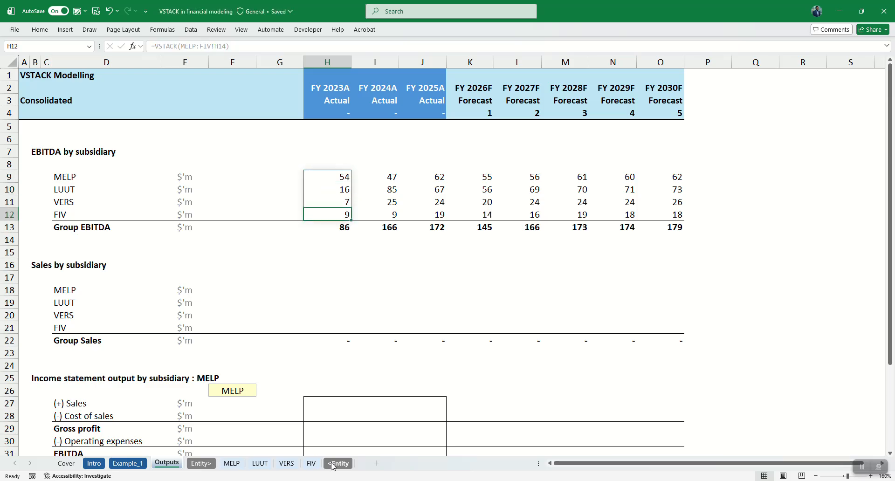
Select the EBITDA by subsidiary values in H9:O12 for review, leaving out the Group EBITDA row.
key(Down)
key(Down)
key(Down)
key(Down)
key(Down)
key(Down)
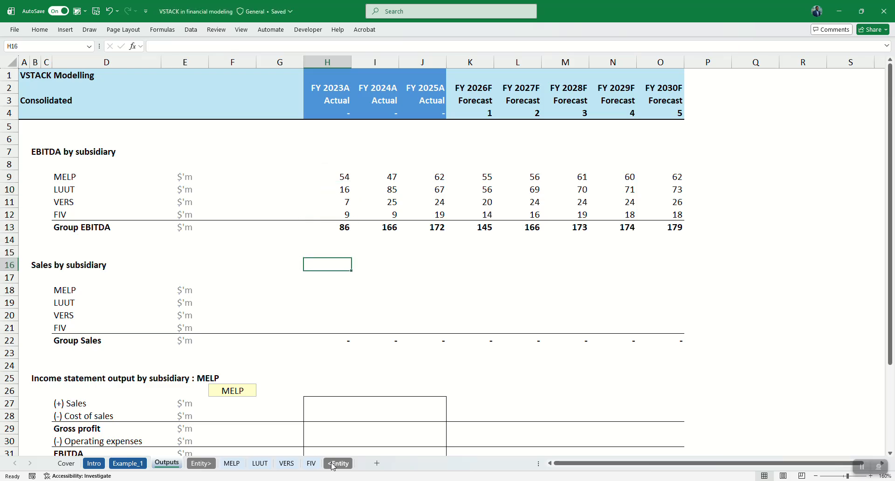
key(ctrl+Up)
key(ctrl+Up)
key(ctrl+shift+Down)
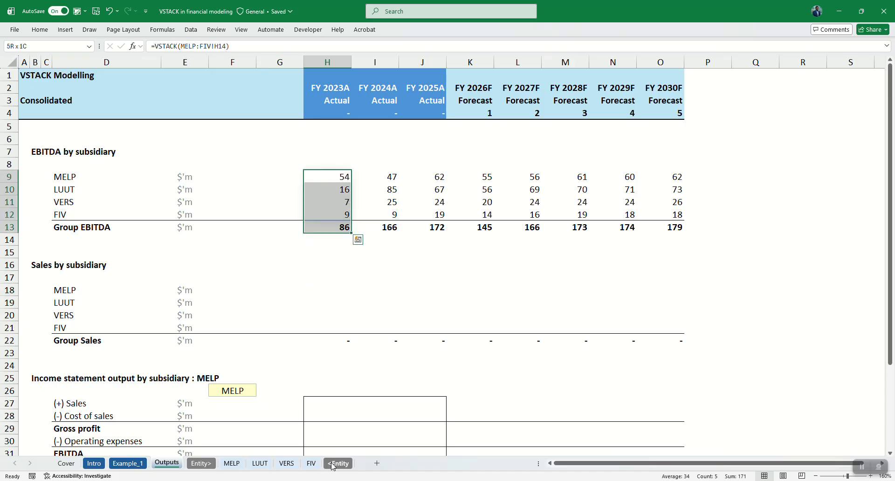
key(ctrl+shift+Right)
key(shift+Up)
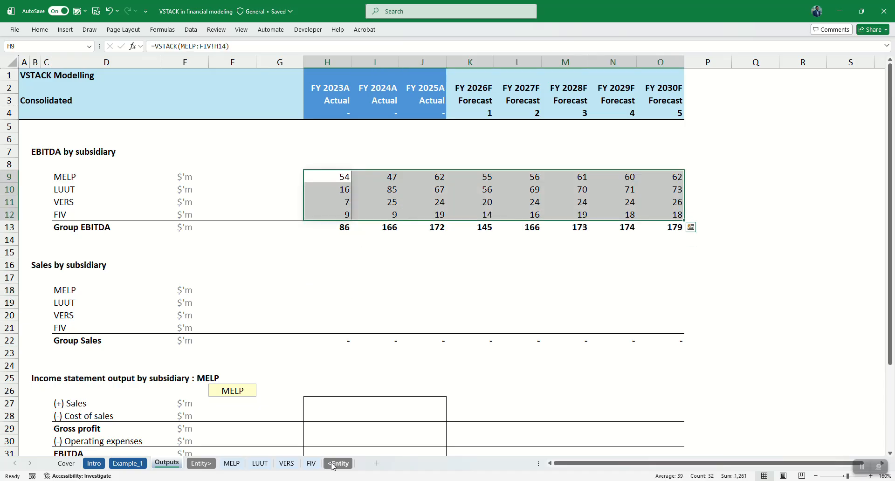
Enter a single VSTACK formula in H18 that stacks the sales range H10:O10 from sheets MELP through FIV.
key(Down)
key(Down)
key(Down)
key(Down)
key(Down)
key(Down)
key(Down)
key(Down)
key(Down)
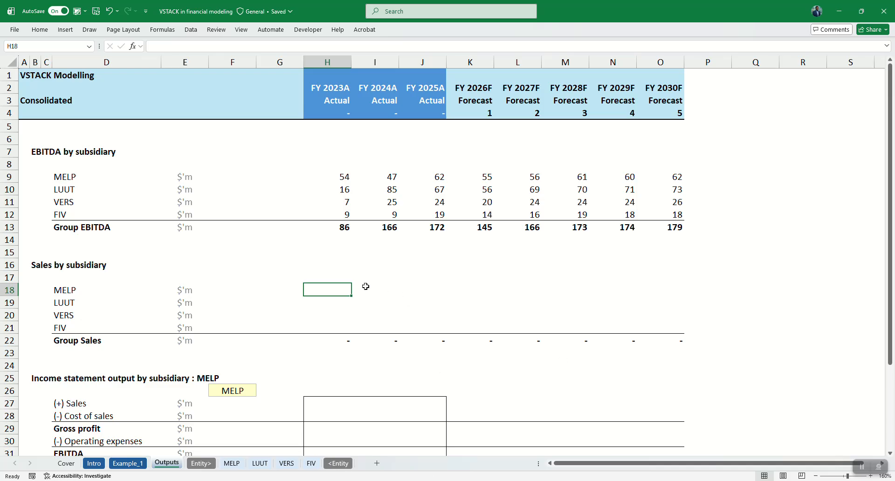
drag(328, 290, 666, 332)
key(Left)
key(Right)
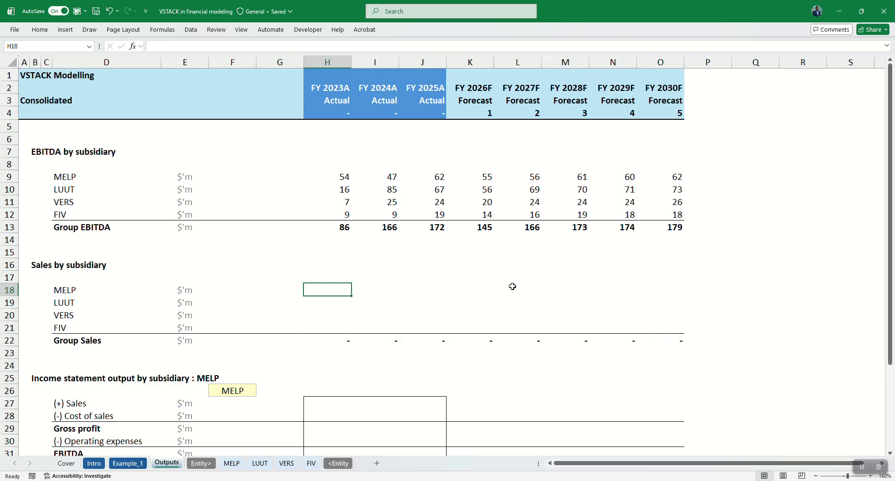
text(=vs)
key(Tab)
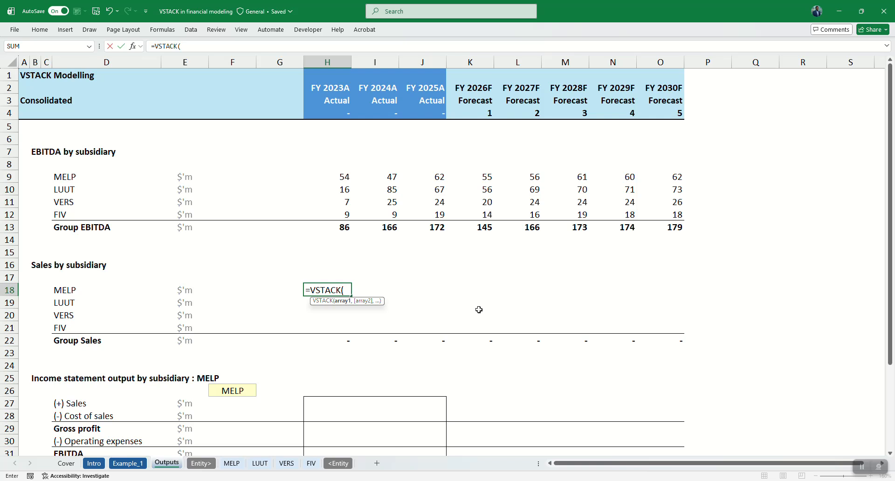
click(232, 464)
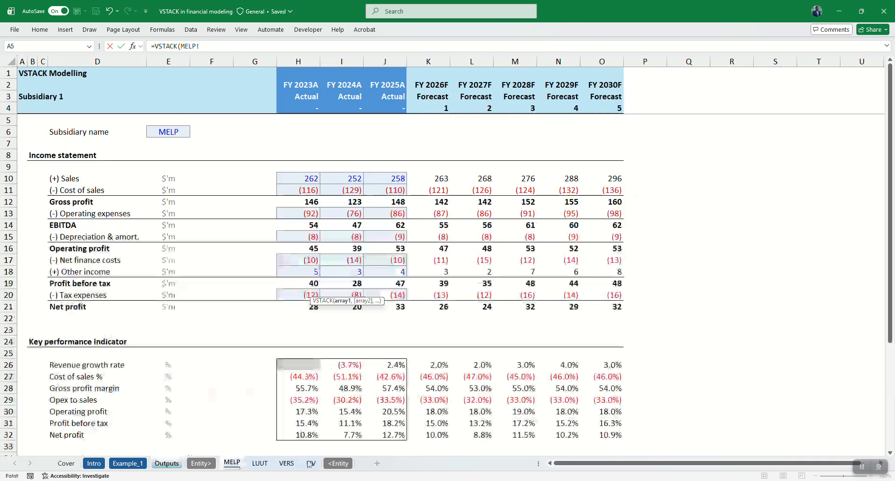
shift+click(313, 463)
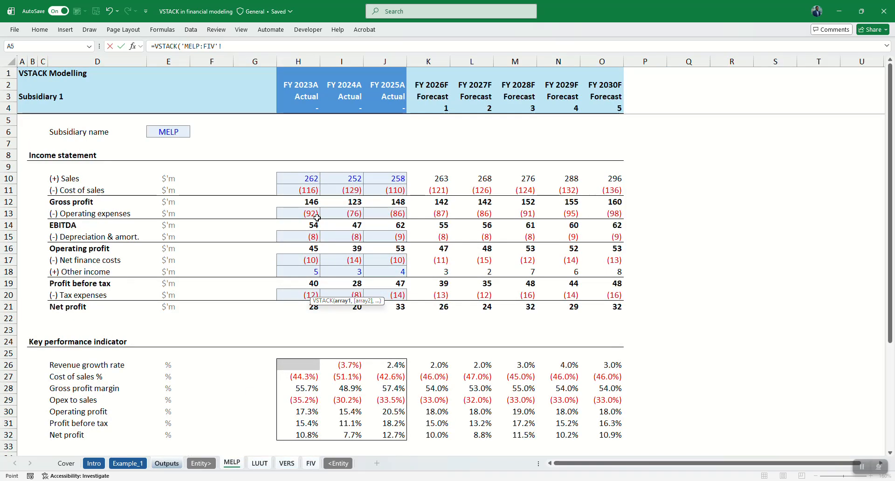
drag(299, 180, 601, 180)
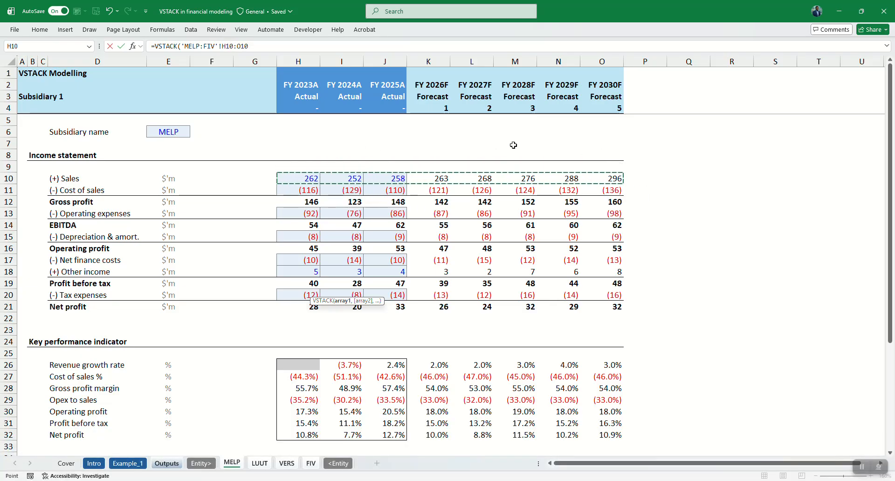
key(Return)
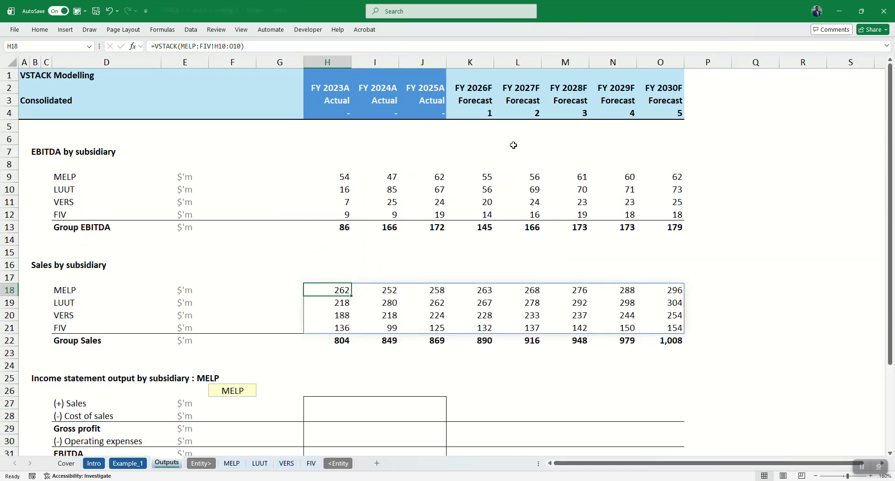
Examine the spilled VSTACK formula across the Sales by subsidiary block and compare its FIV row with the FIV sheet.
key(Down)
key(Down)
key(Down)
key(Down)
key(Up)
key(Up)
key(Up)
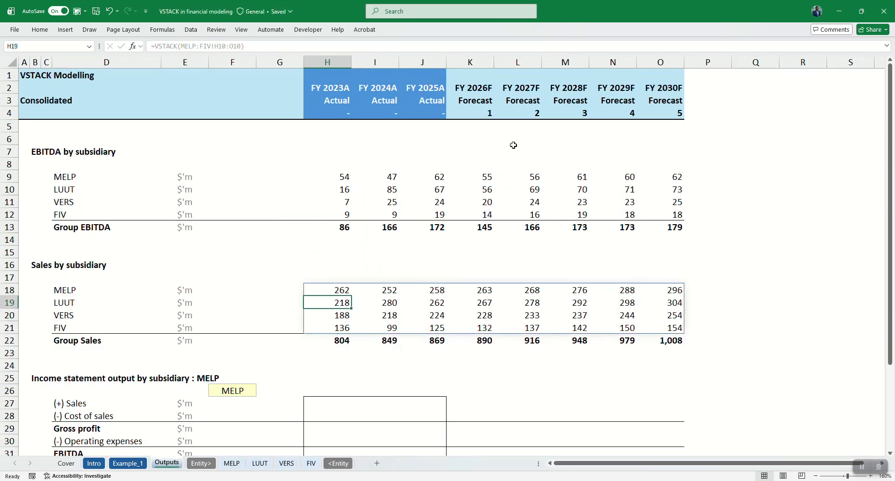
key(Up)
key(Right)
key(Right)
key(Right)
key(Right)
key(Right)
key(Right)
key(Right)
key(Left)
key(Left)
key(Left)
key(Left)
key(Left)
key(Left)
key(Left)
key(Down)
key(Down)
key(Down)
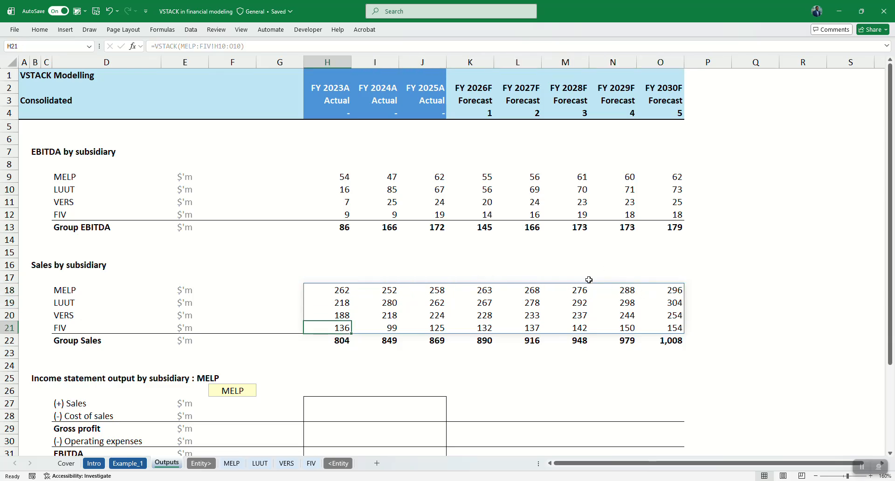
click(311, 463)
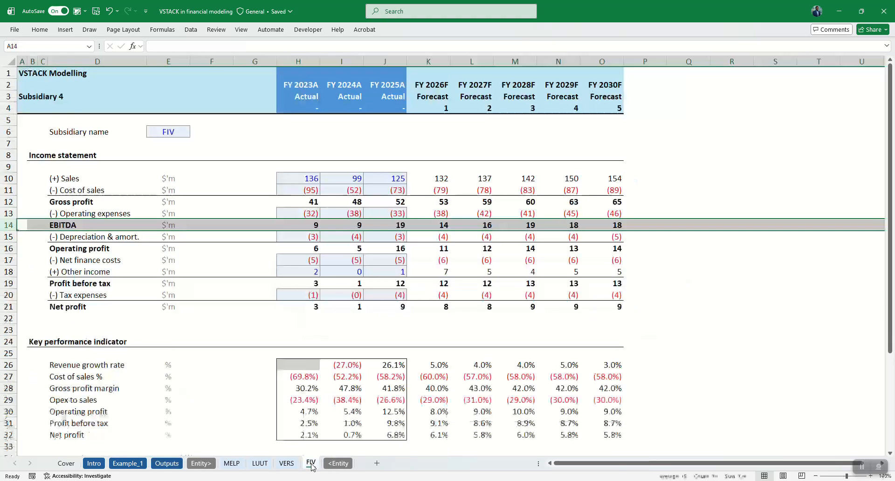
click(170, 464)
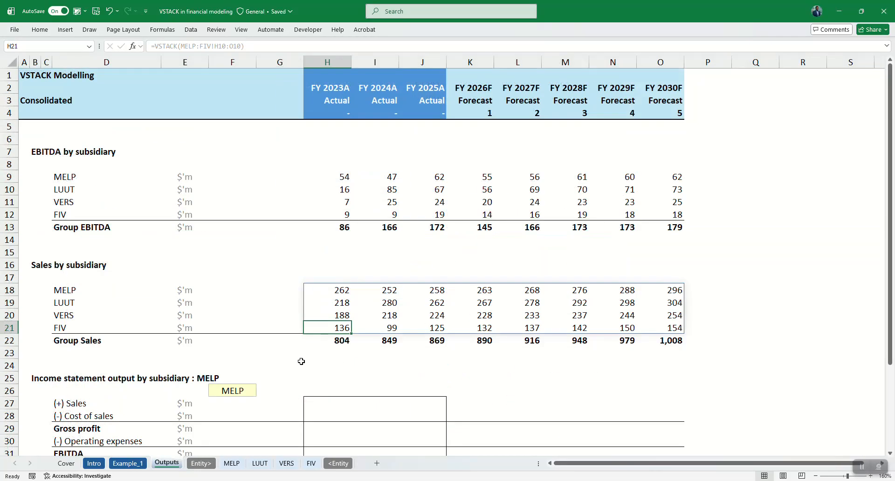
Look over the income statement output section and review the VSTACK formula in H18 against the EBITDA block.
click(348, 352)
scroll(348, 353, down, 5)
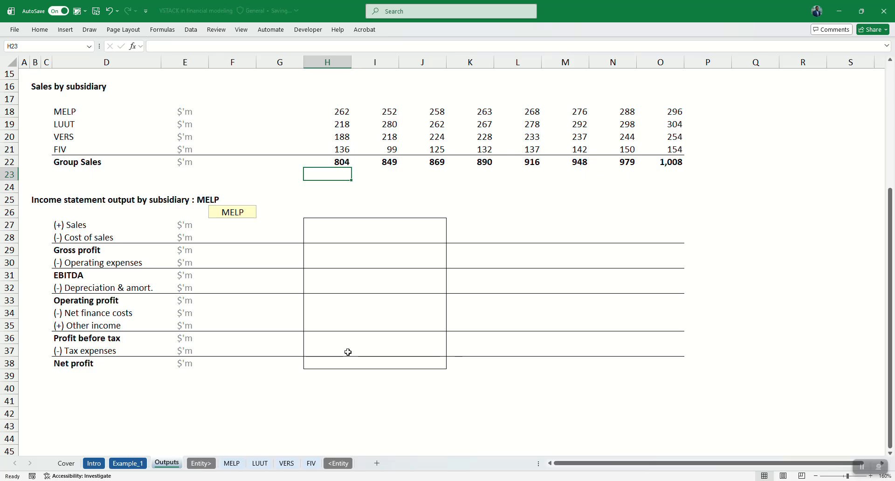
scroll(348, 352, up, 1)
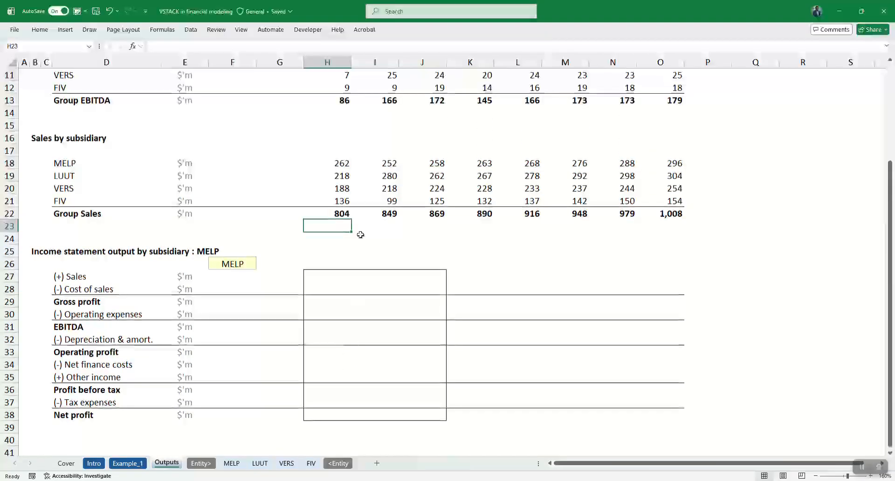
click(343, 178)
click(342, 164)
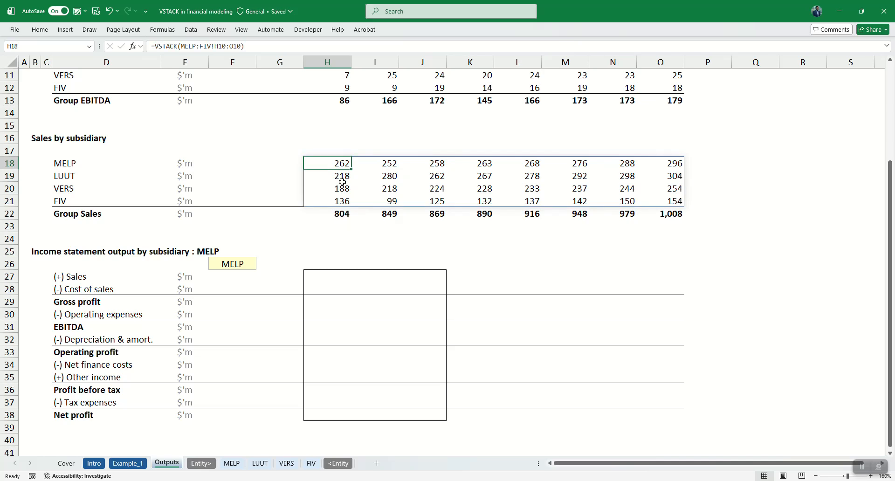
scroll(338, 235, up, 2)
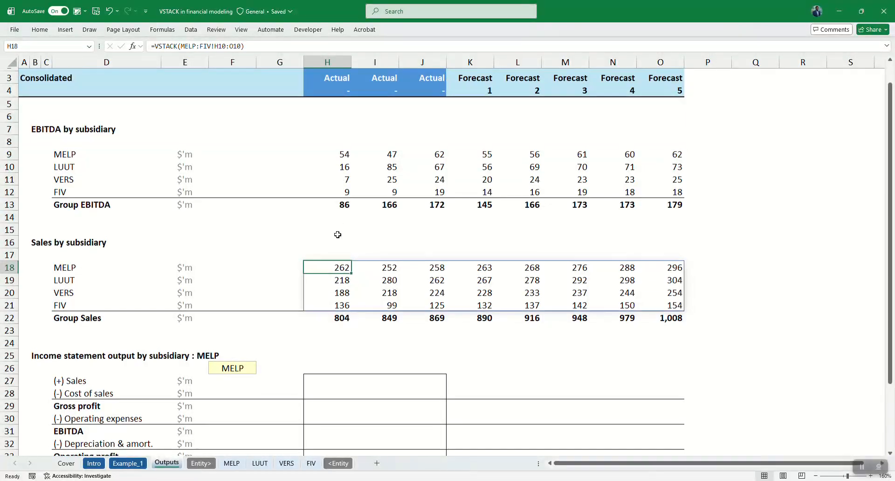
scroll(335, 293, down, 2)
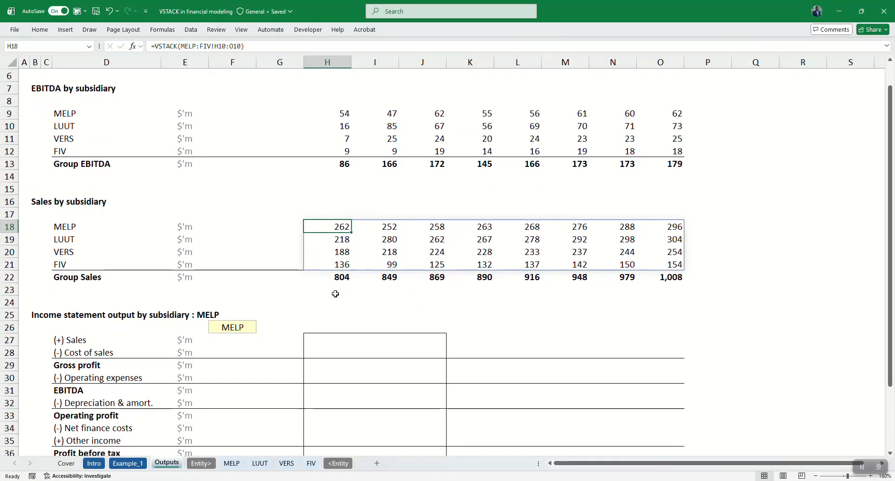